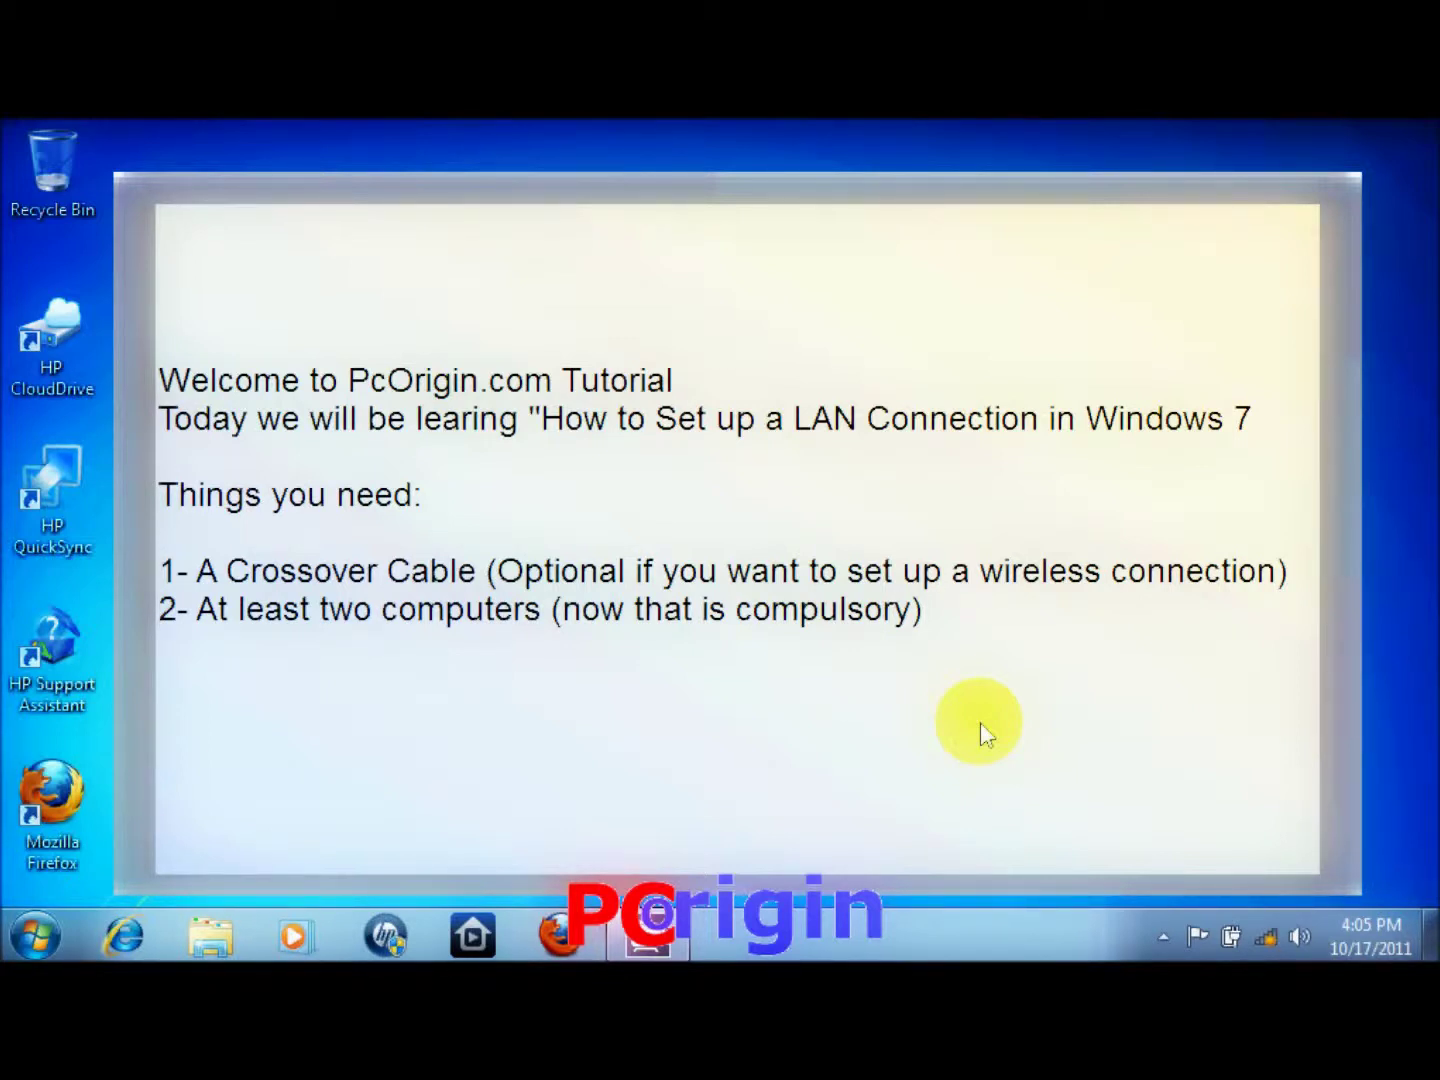
Close the LAN setup welcome slide so the plain desktop shows
left_click(981, 725)
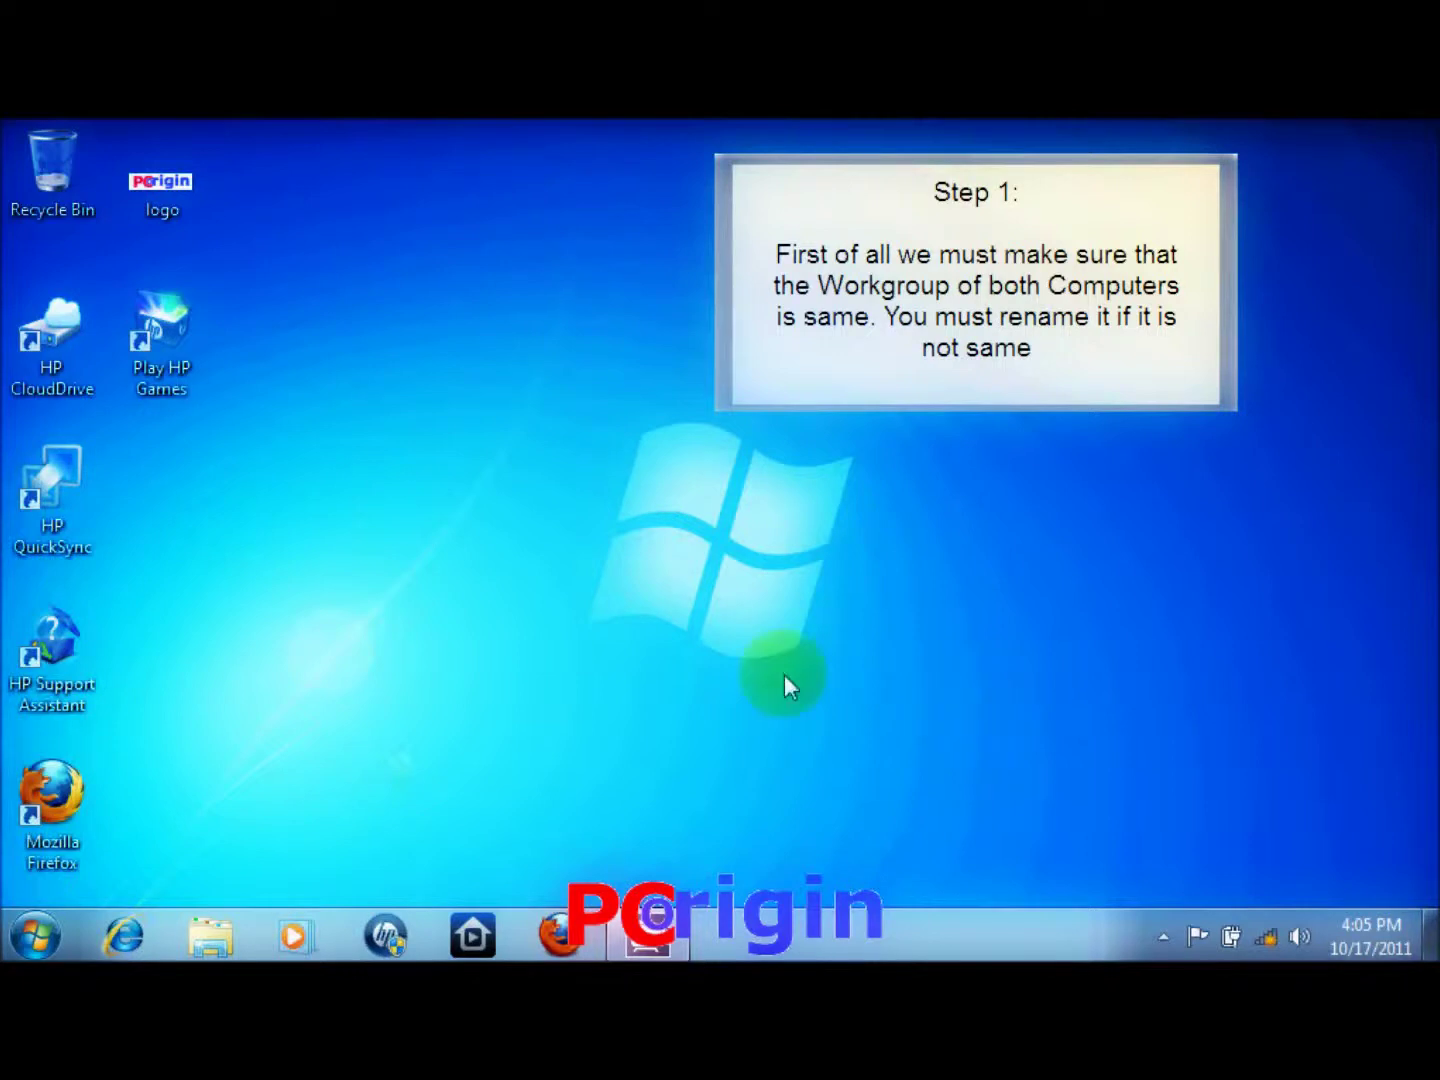
Confirm in Computer Name/Domain Changes that the workgroup reads WORKGROUP, then close without changes
left_click(35, 934)
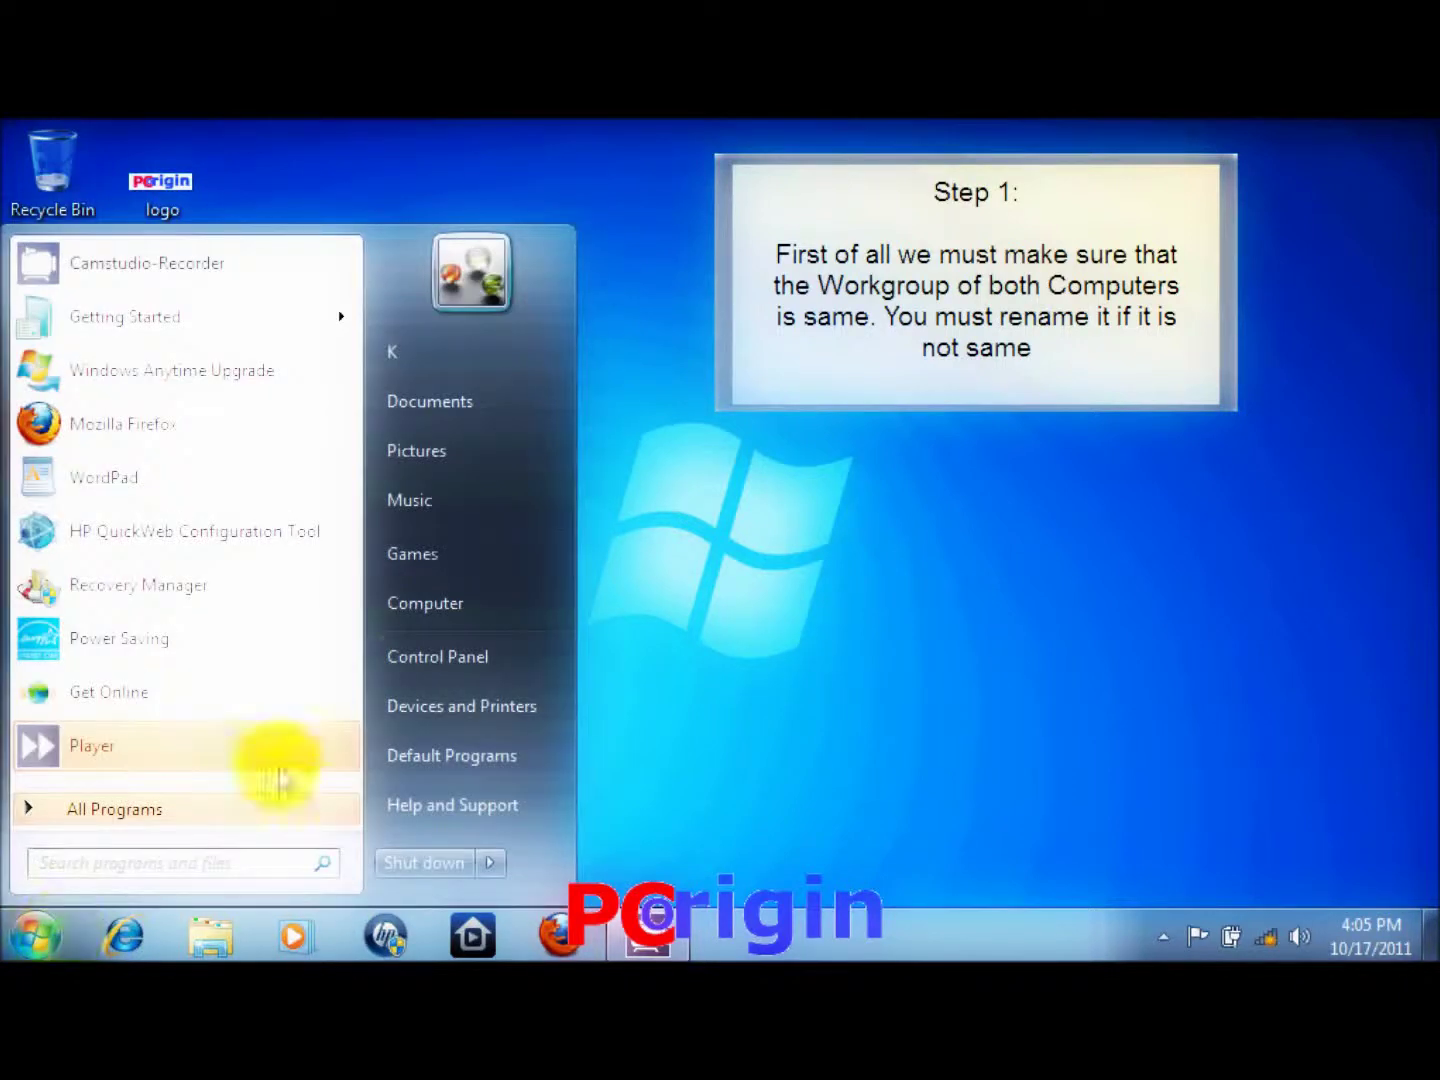
right_click(456, 603)
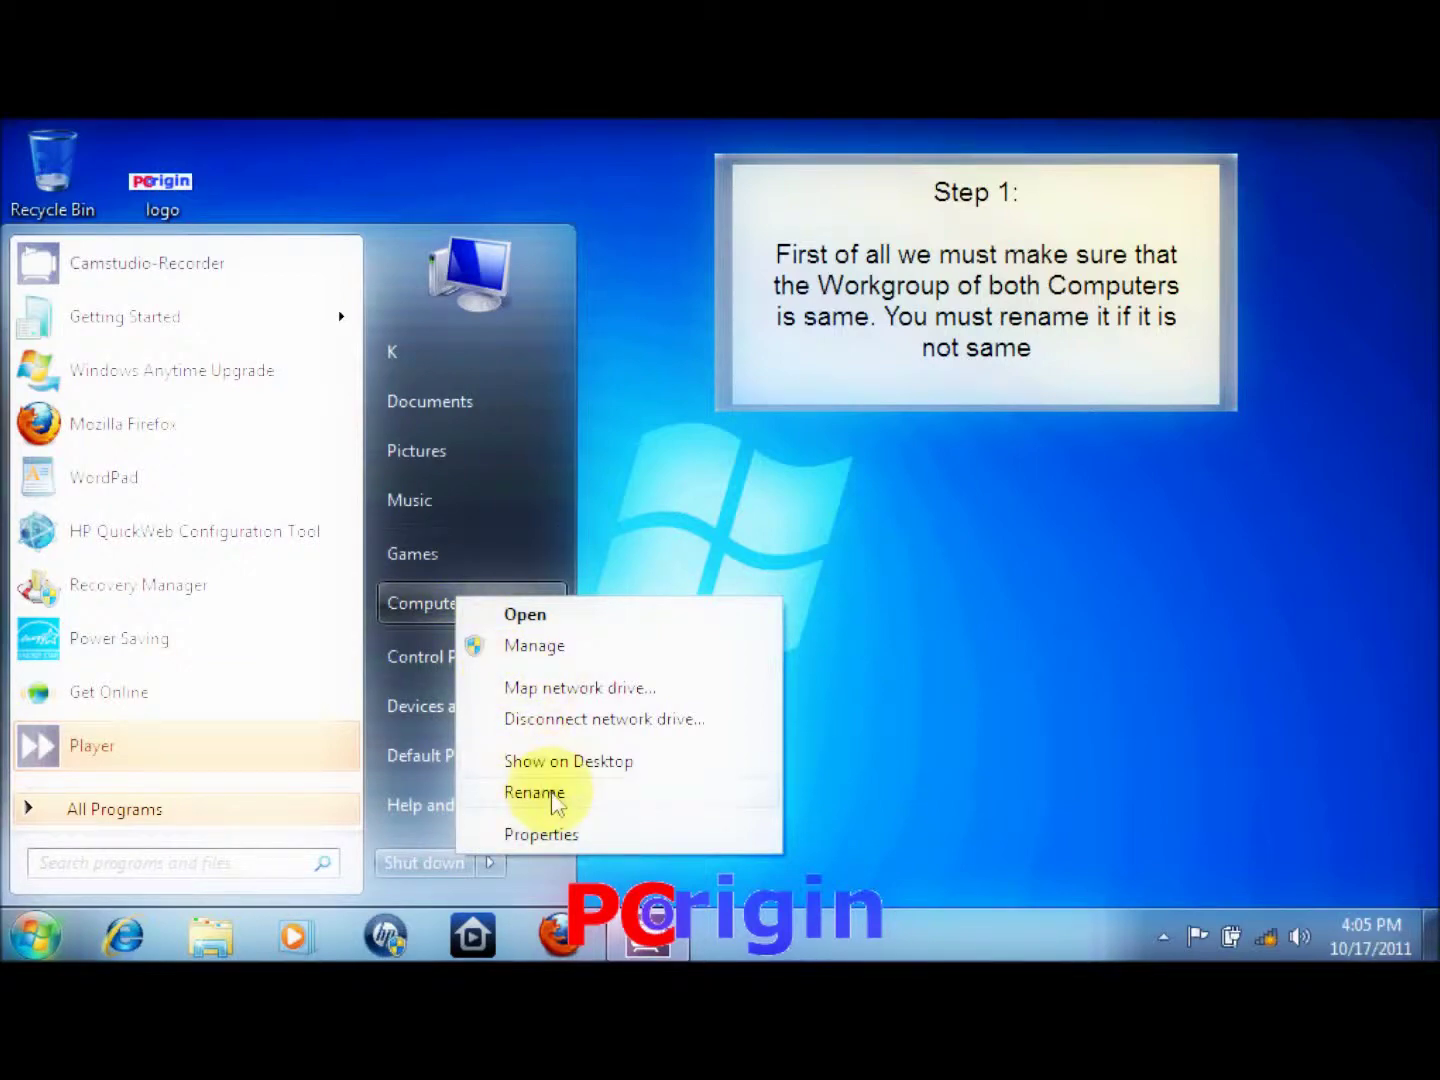
left_click(567, 836)
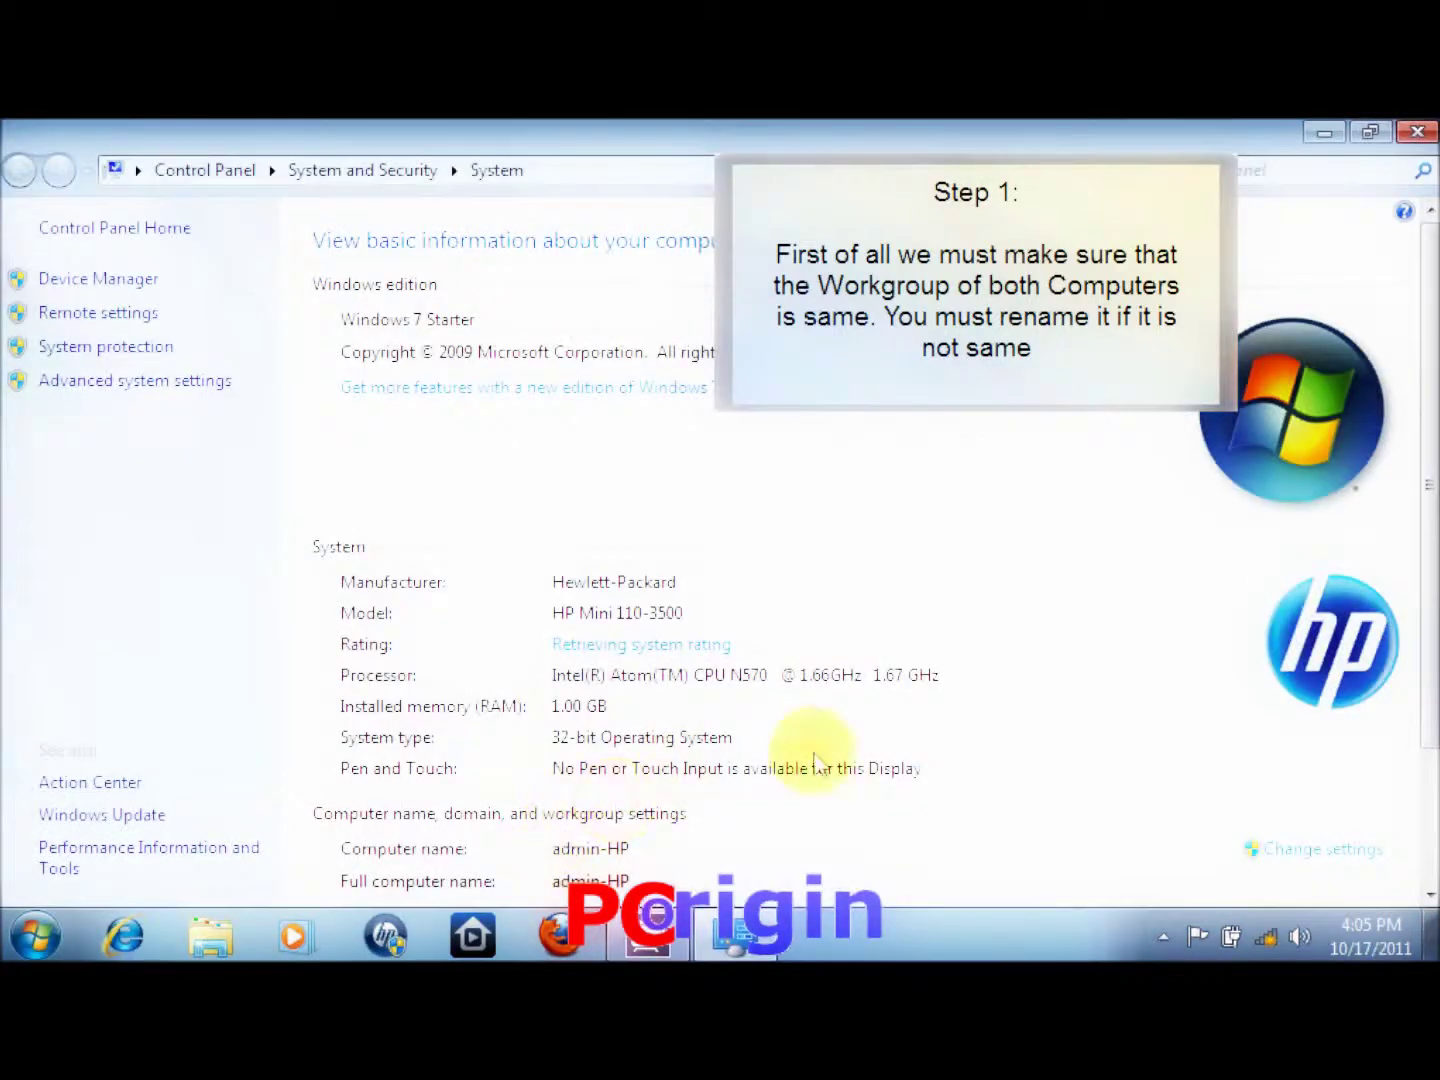
left_click(1274, 851)
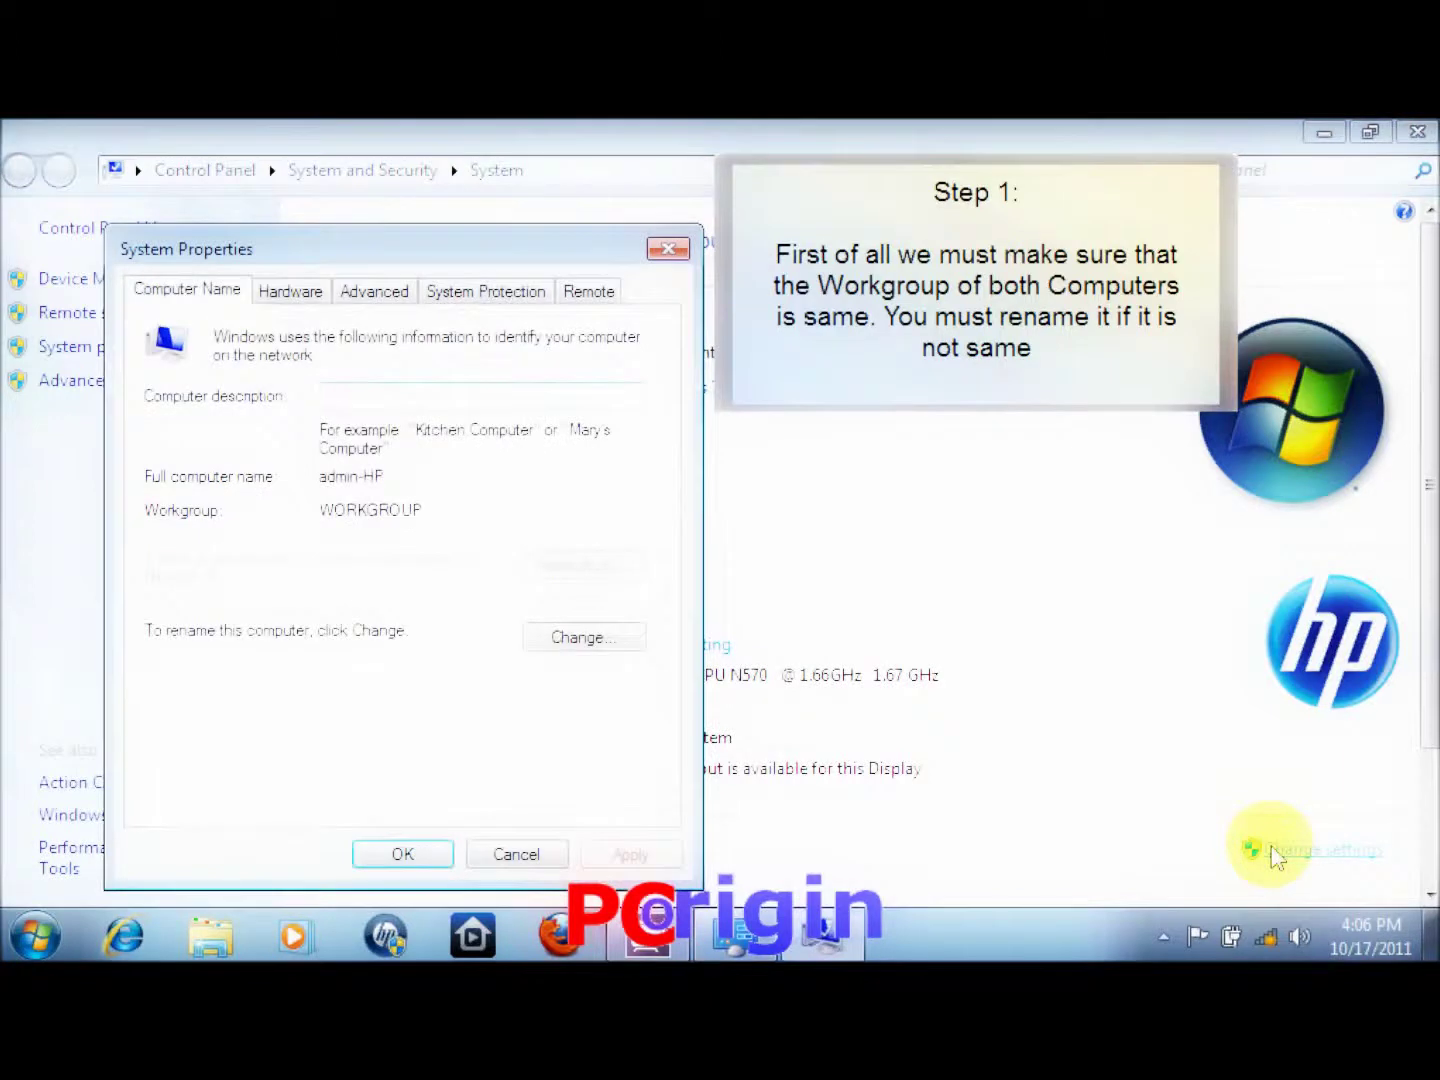
left_click(584, 641)
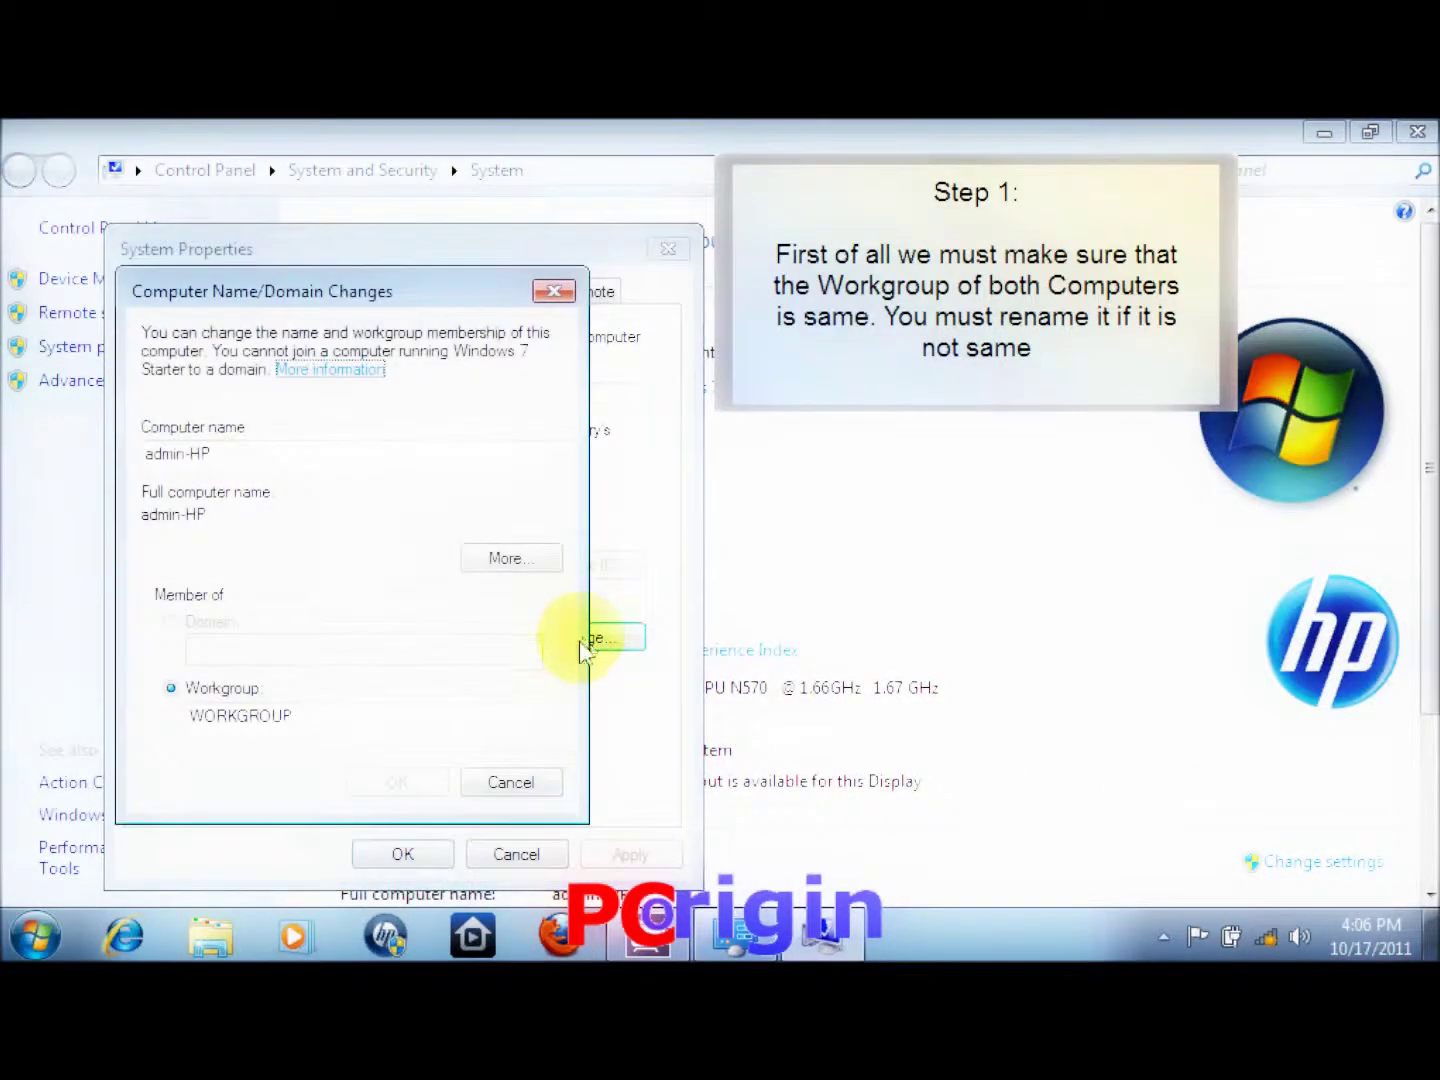
left_click(324, 717)
left_click_drag(324, 717, 190, 715)
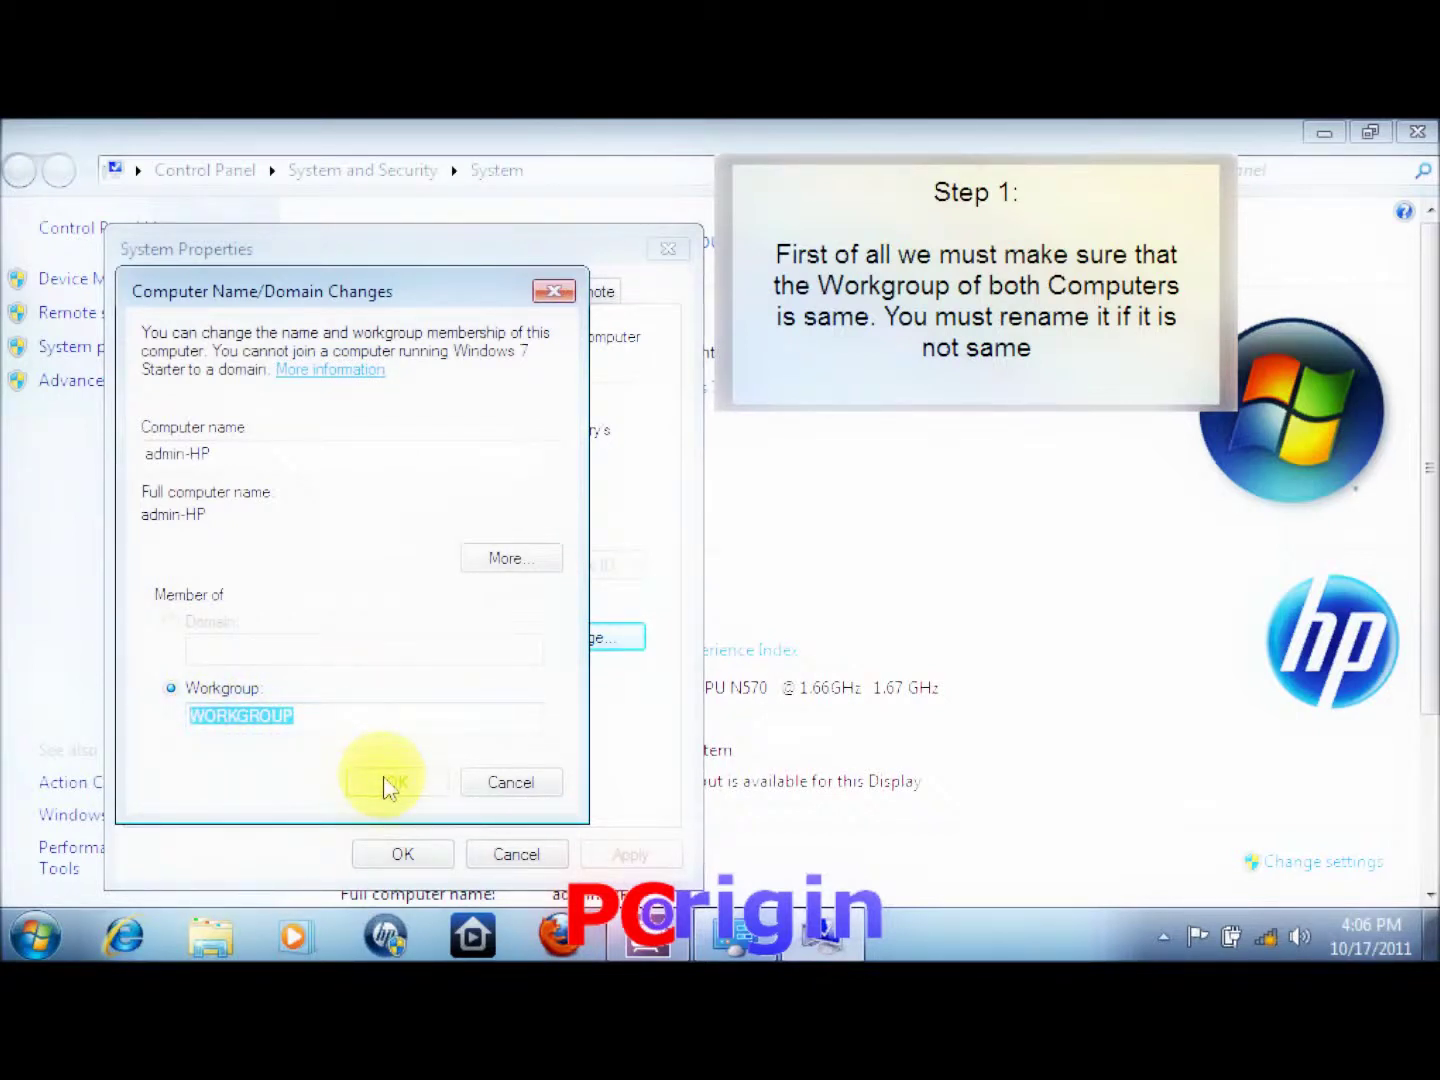
left_click(391, 784)
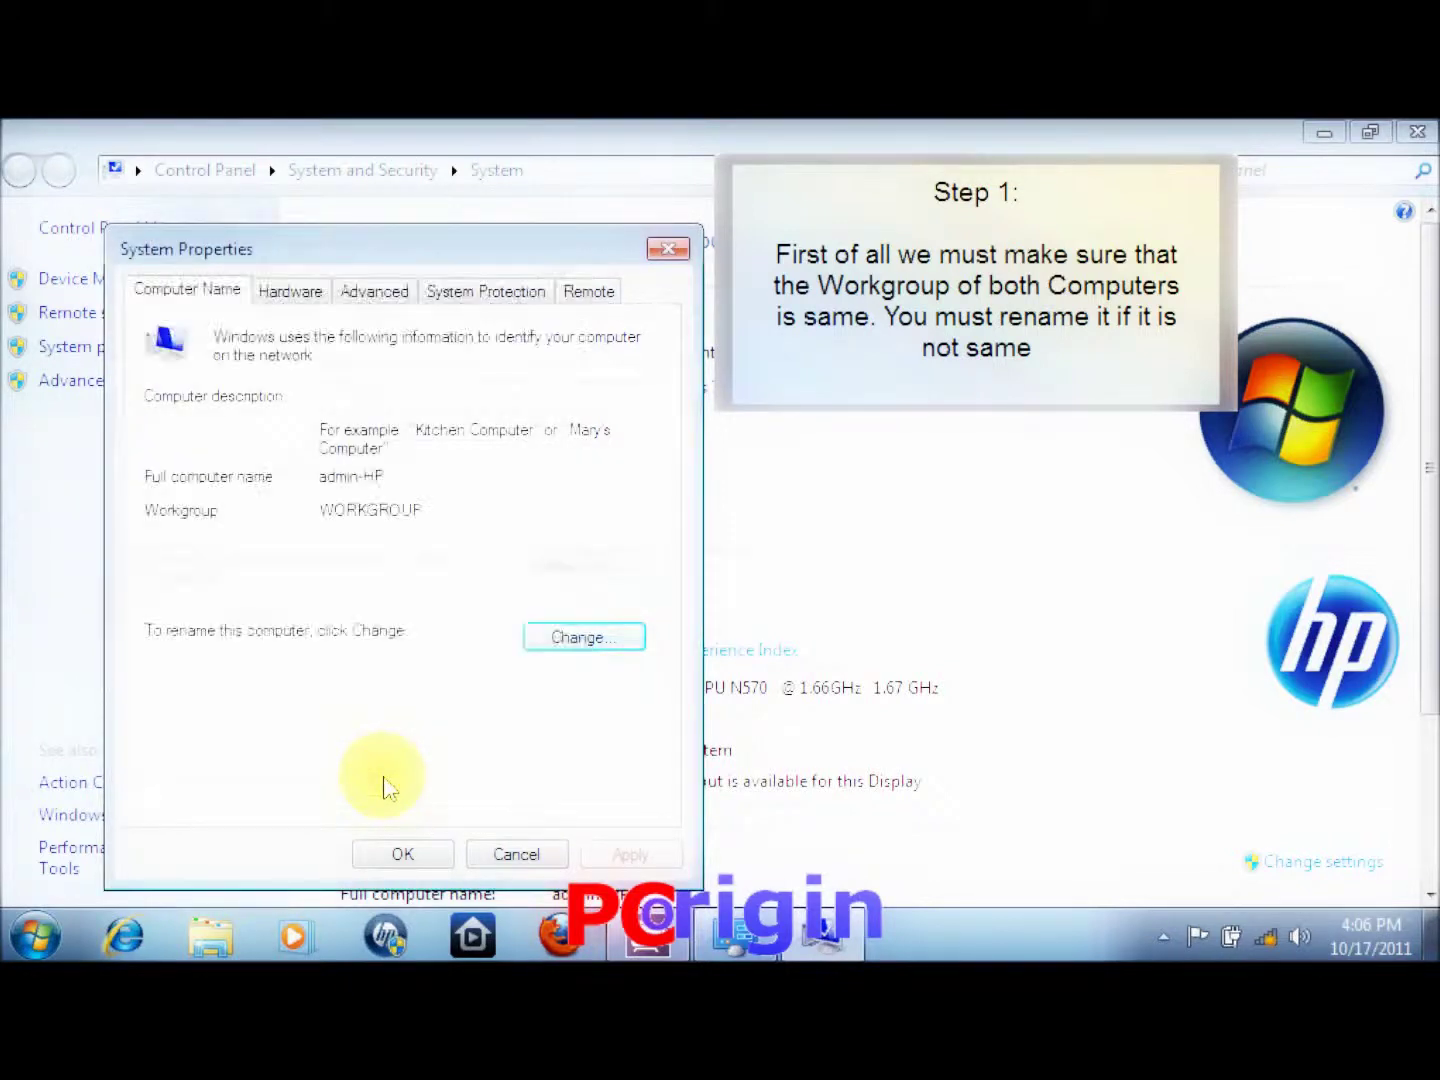
left_click(400, 856)
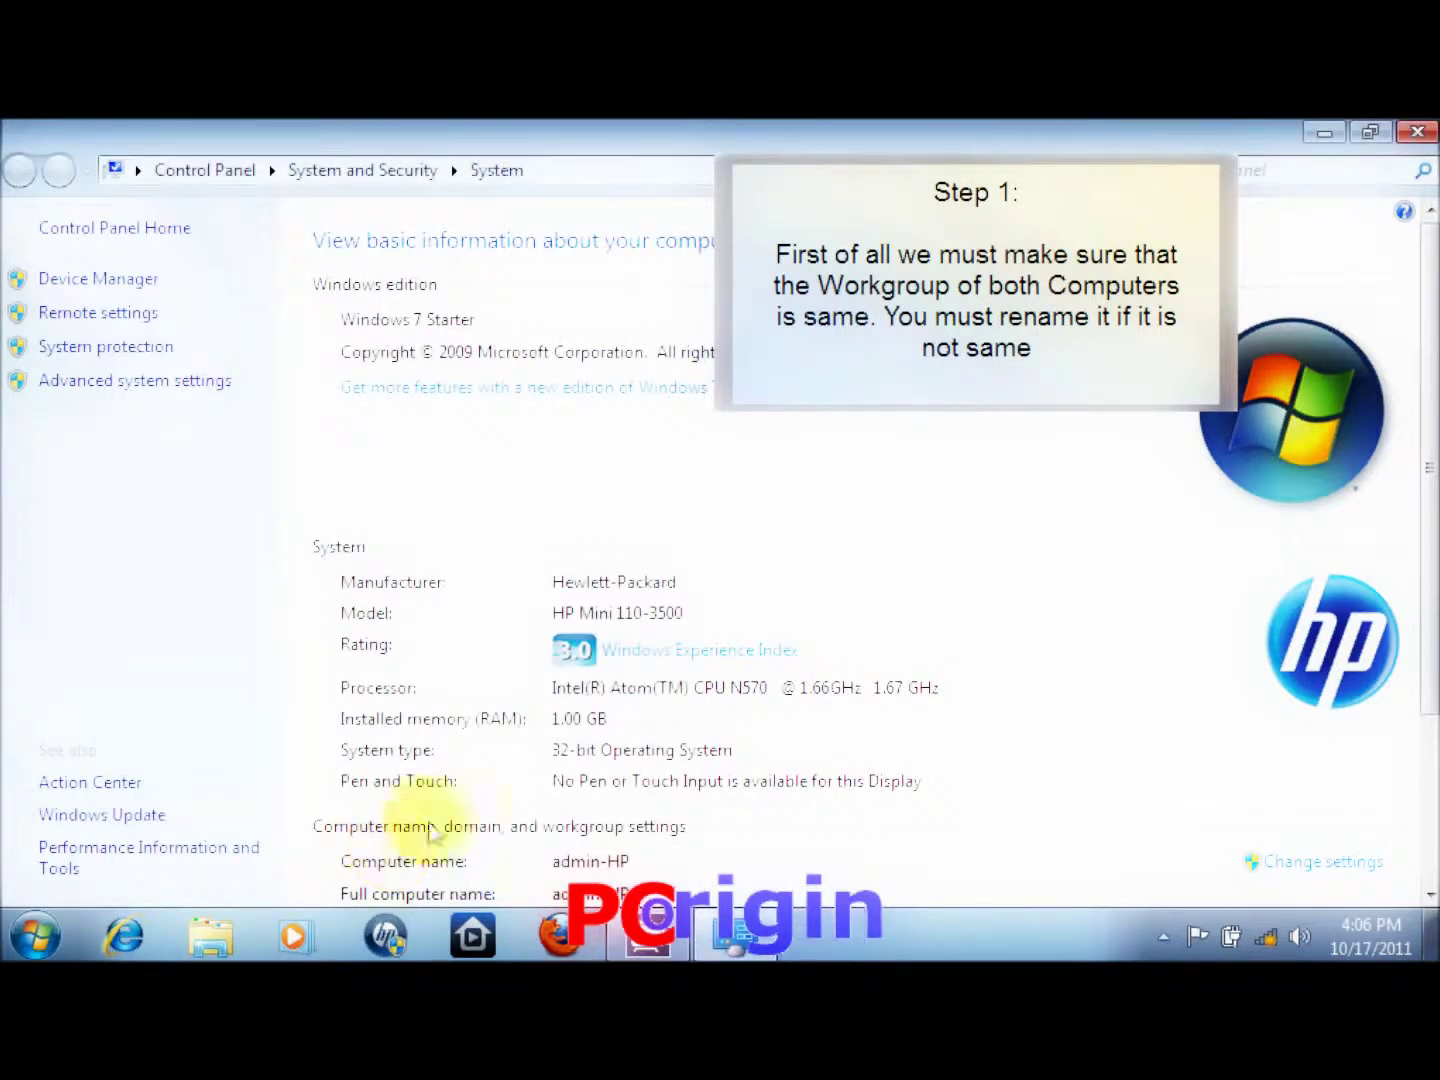
Close System and open Network and Sharing Center from Control Panel
left_click(1414, 130)
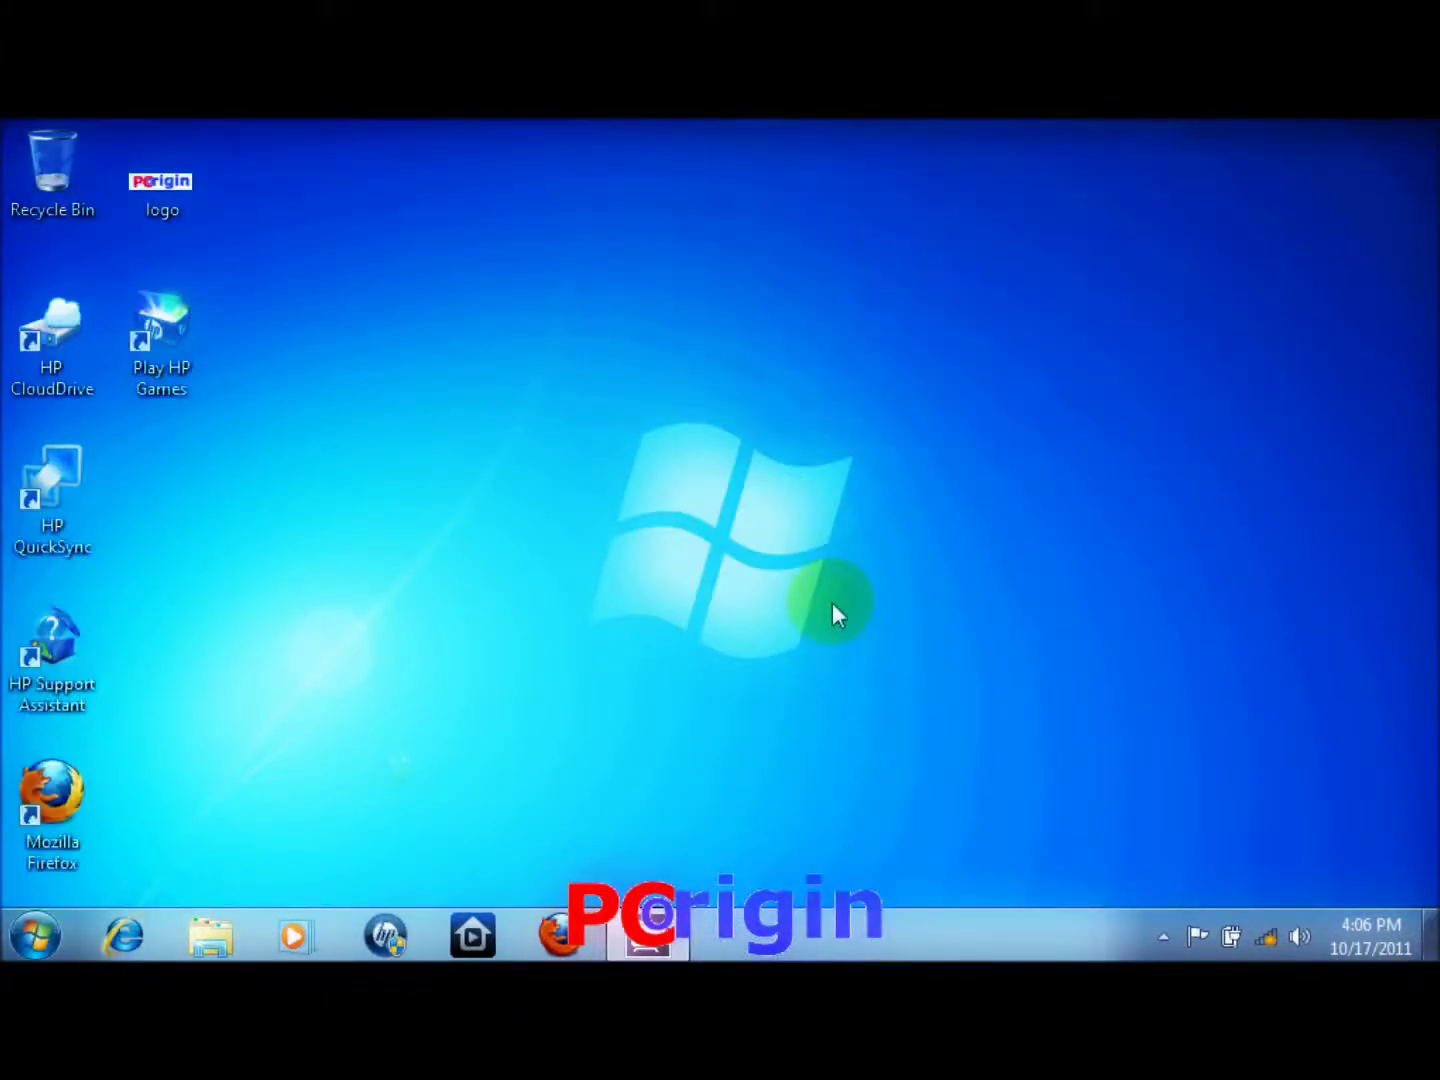
left_click(35, 935)
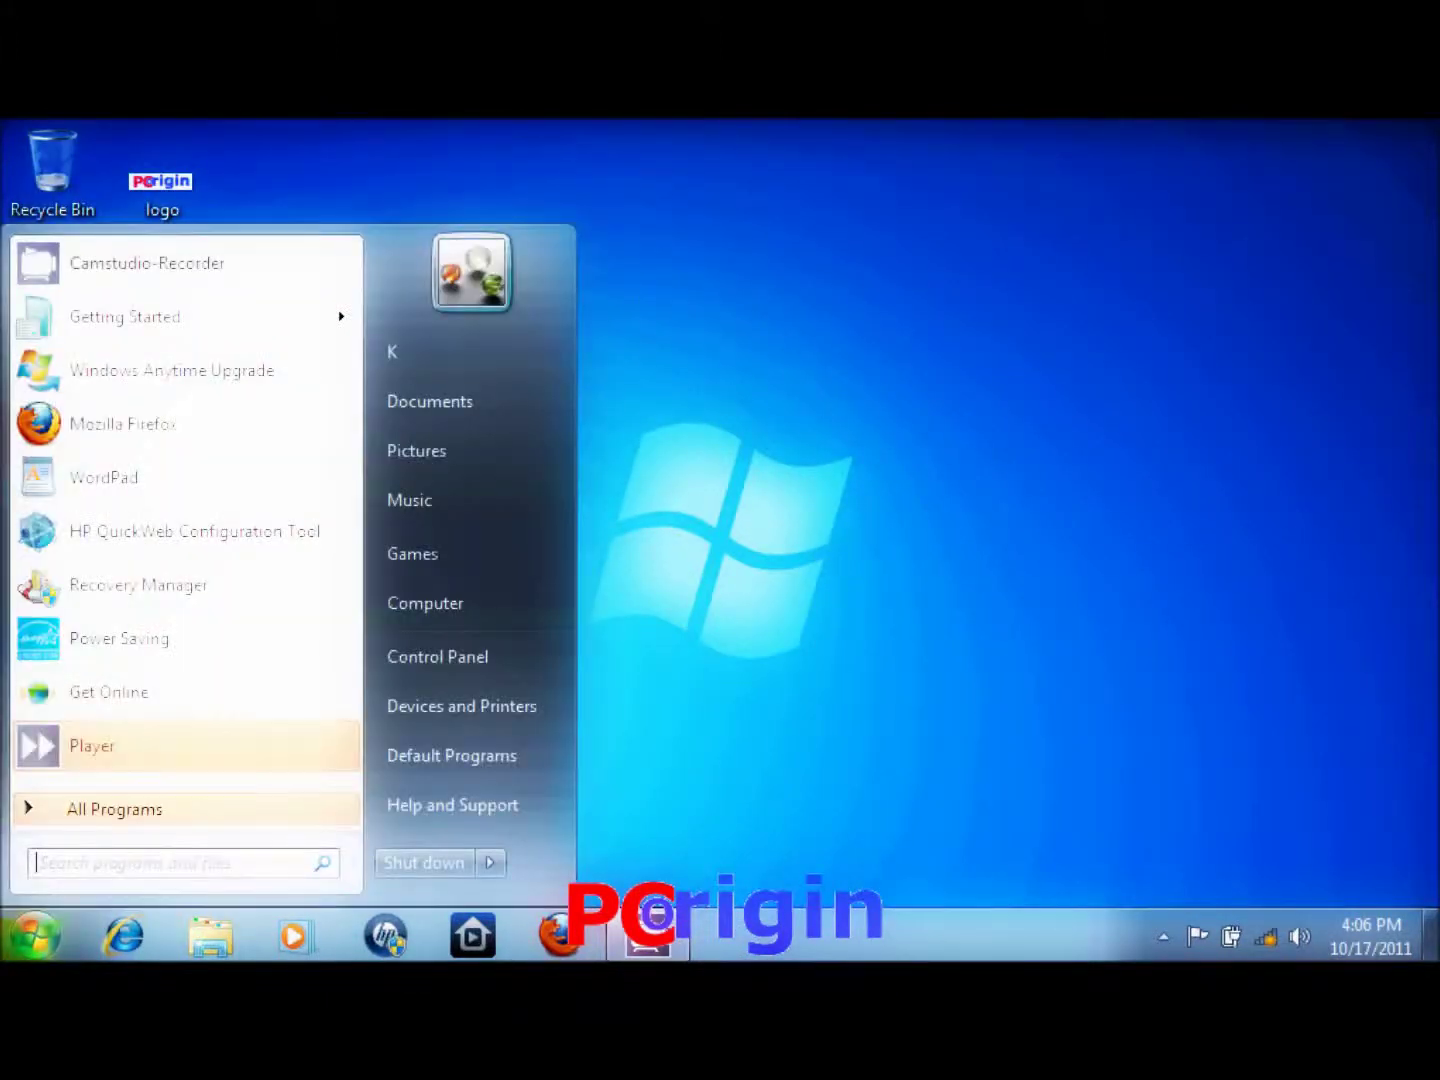
left_click(501, 647)
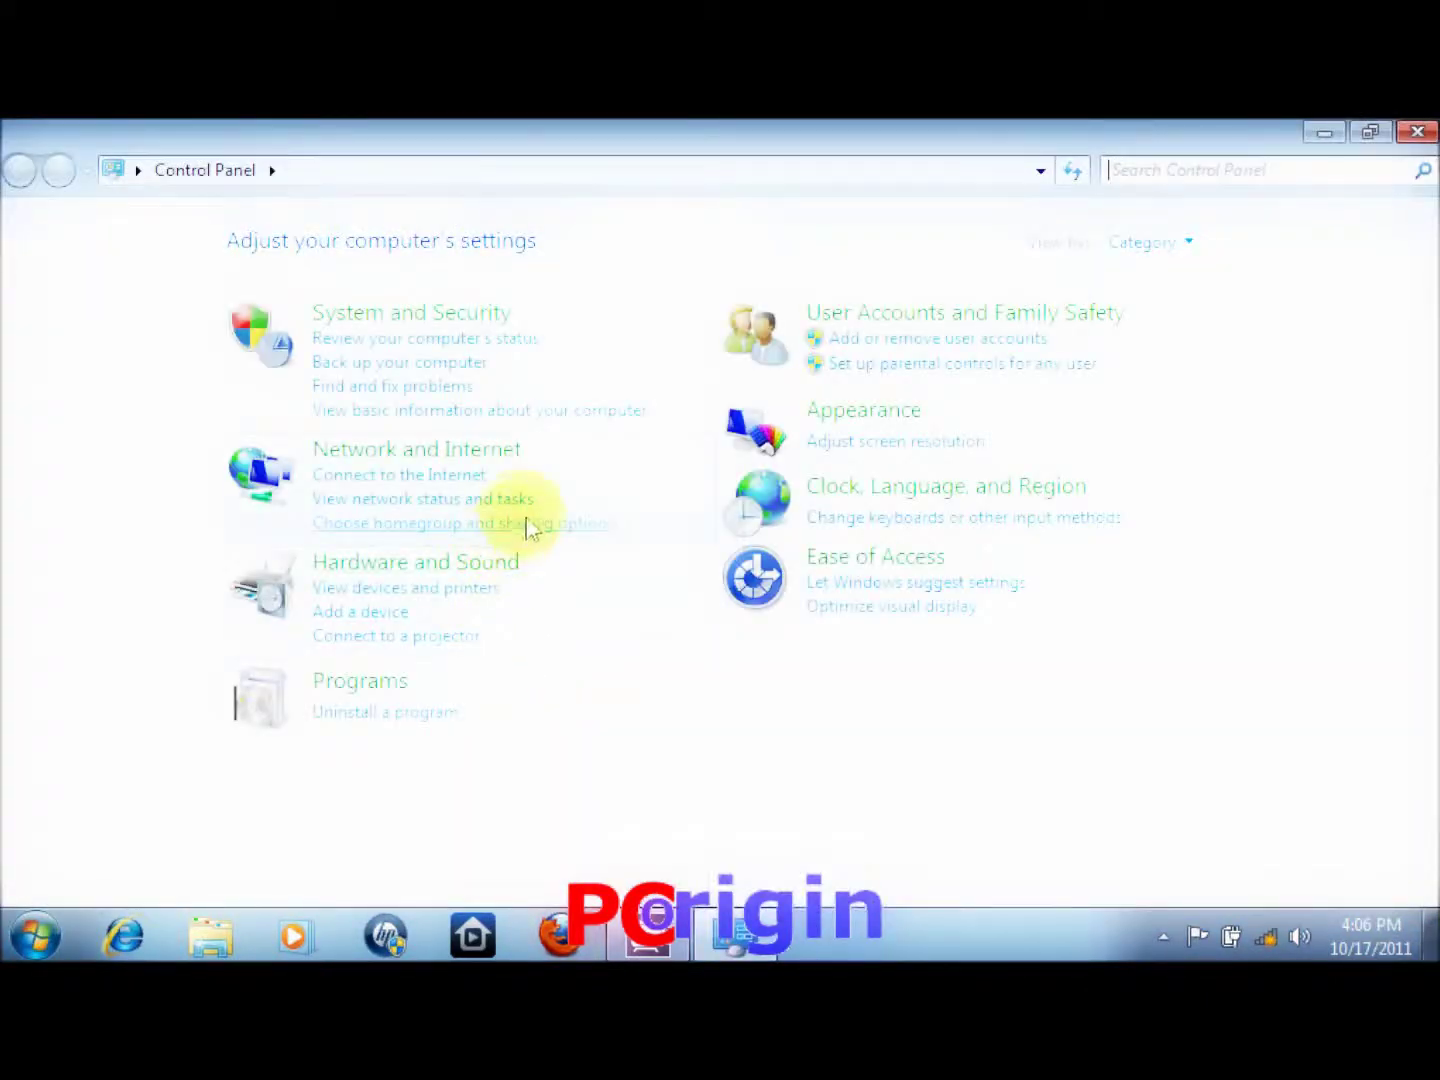
left_click(495, 504)
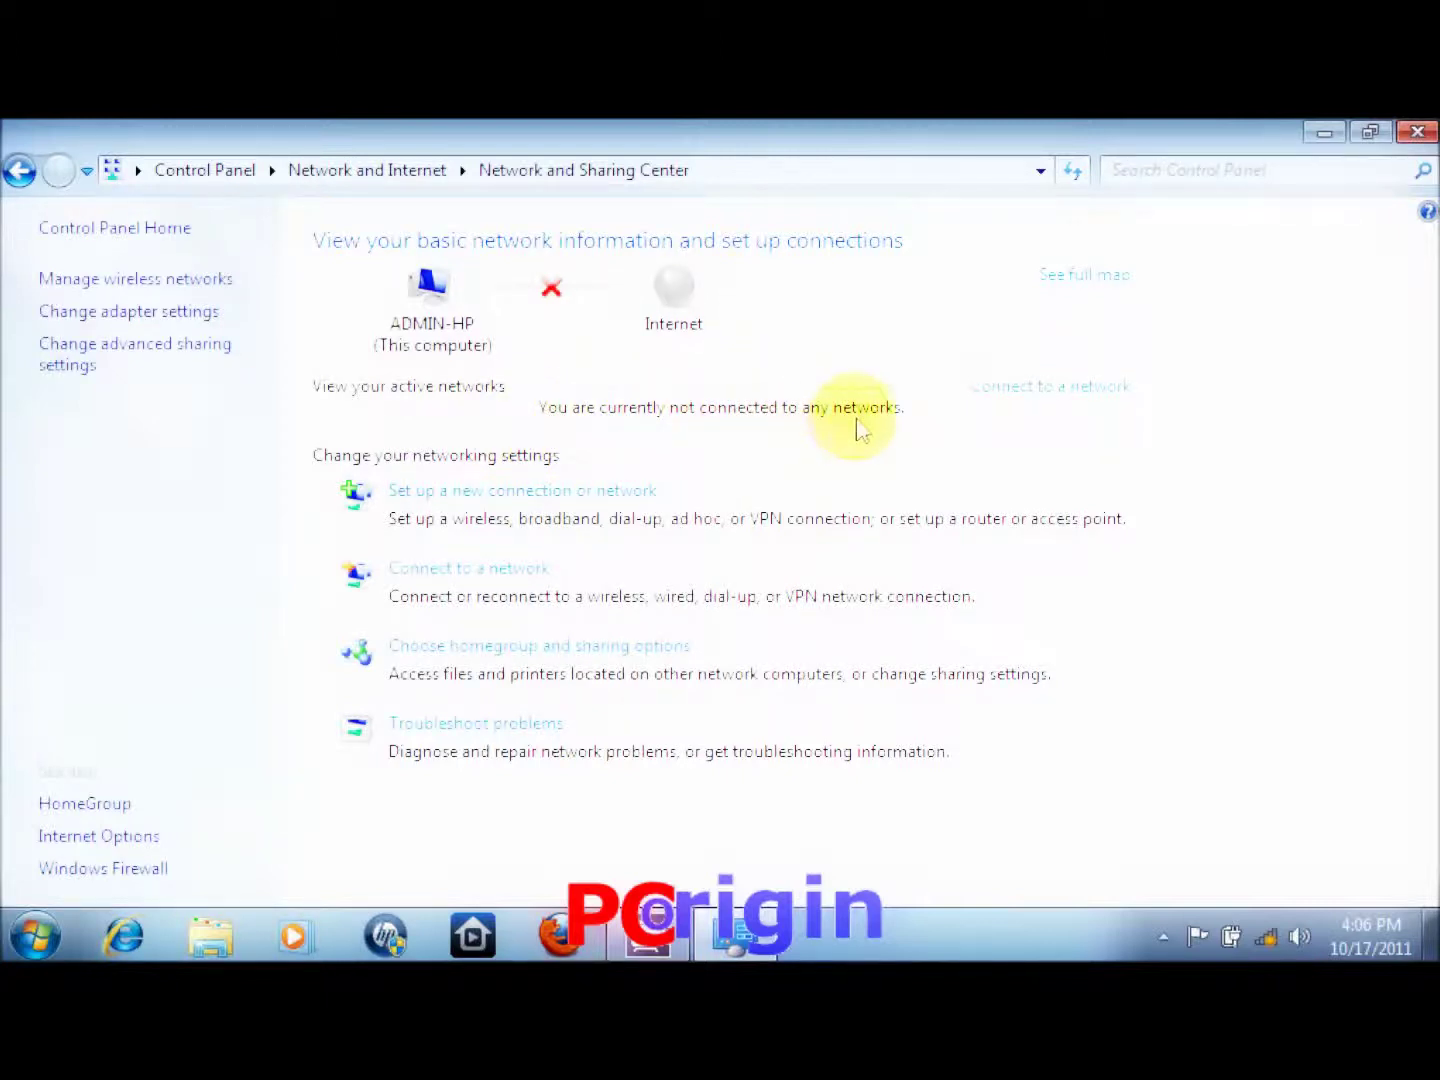
Connect to the Secured Wireless Connection network from the available networks list
left_click(1004, 391)
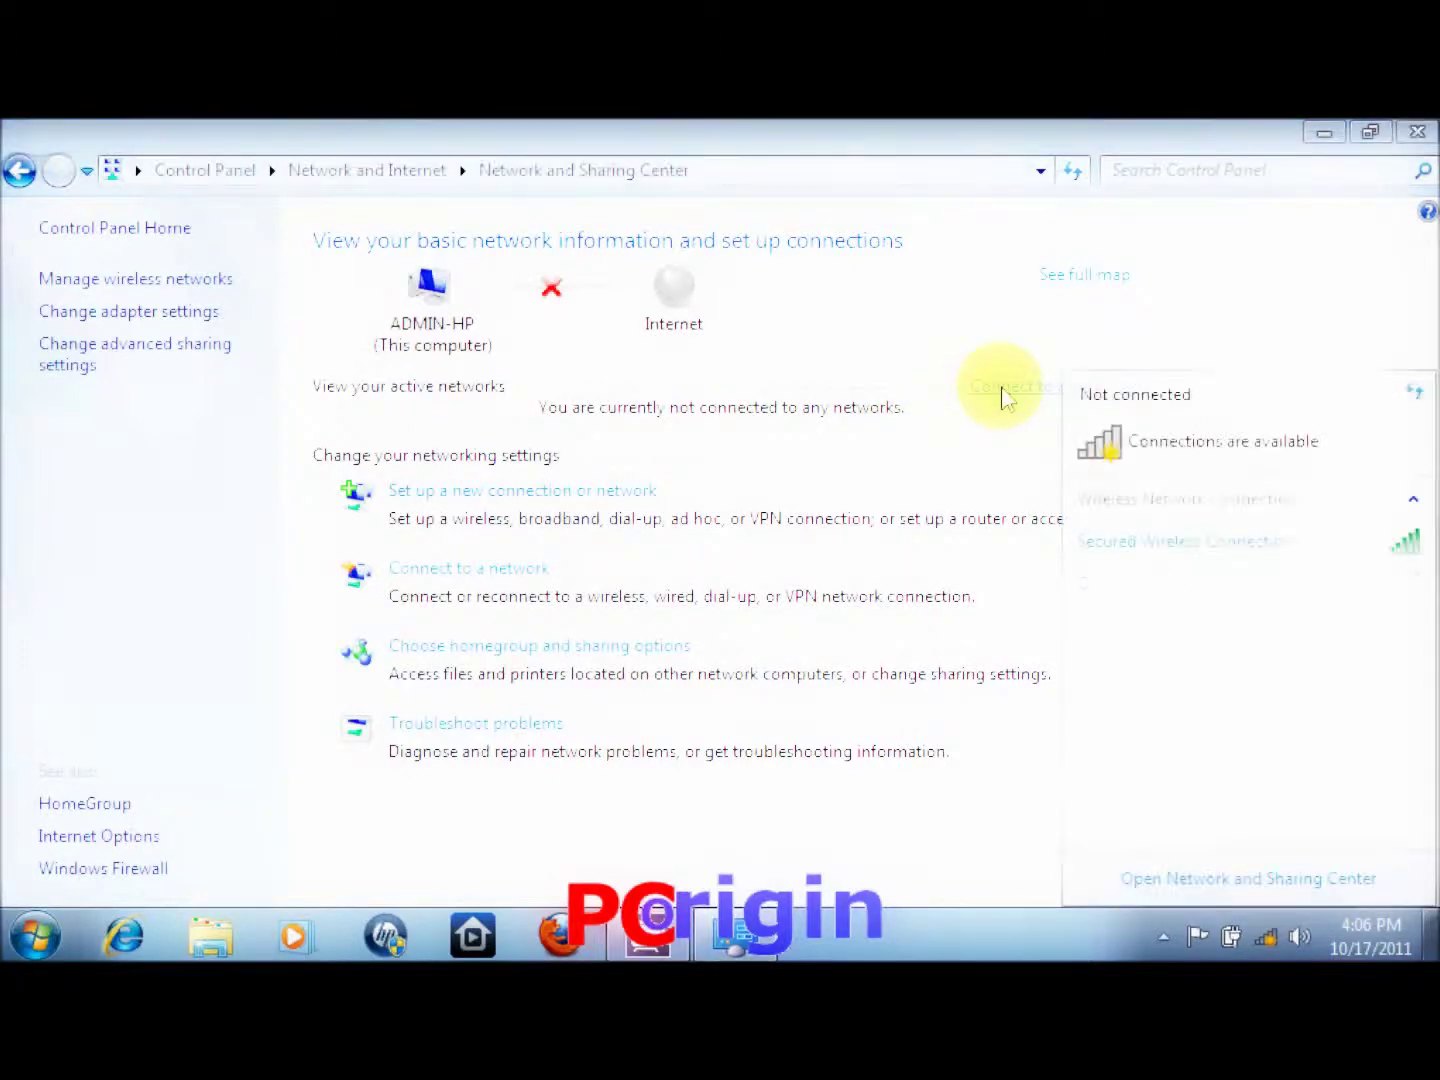
left_click(1183, 545)
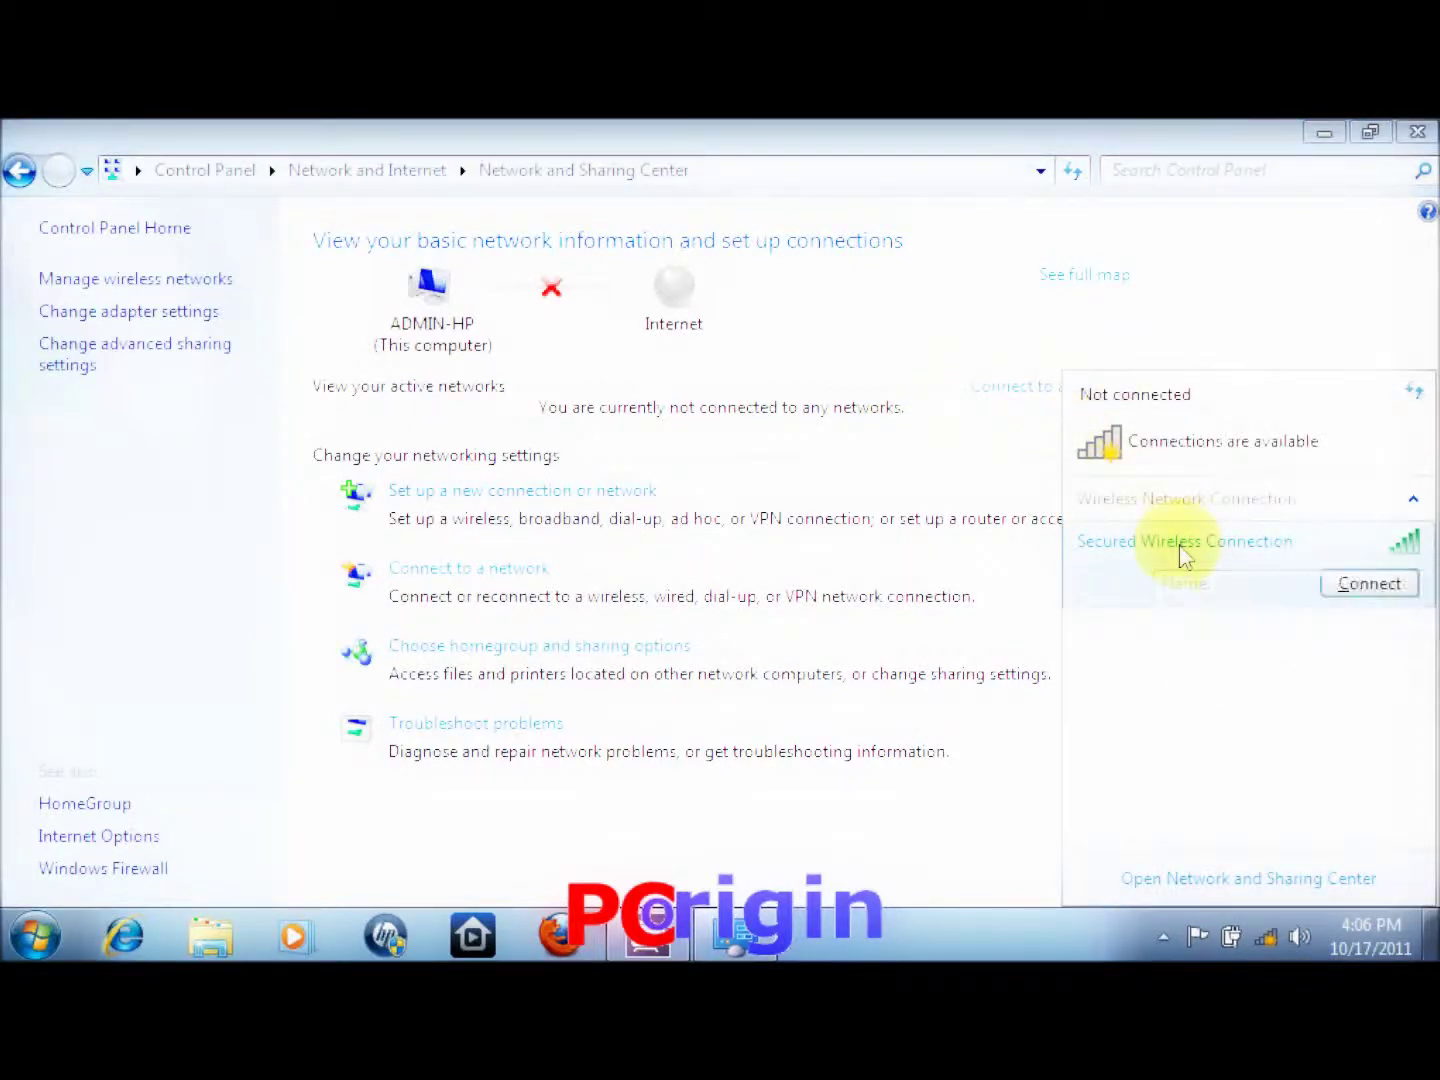
left_click(1366, 588)
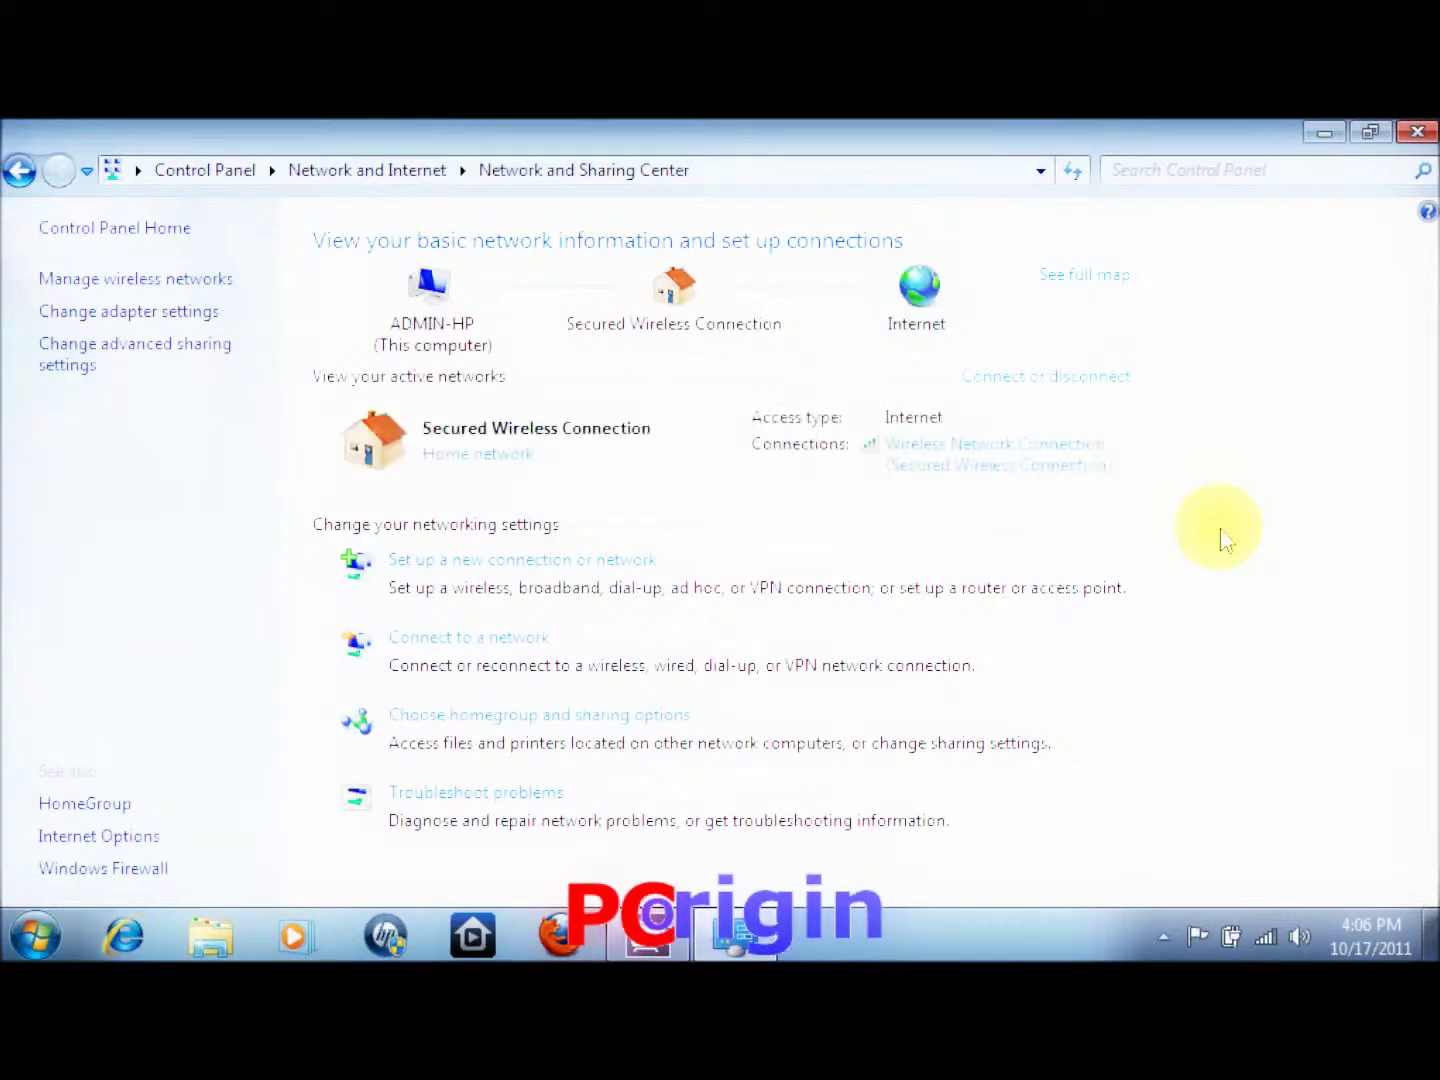
Open Internet Protocol Version 4 (TCP/IPv4) properties of the Wireless Network Connection
left_click(1026, 466)
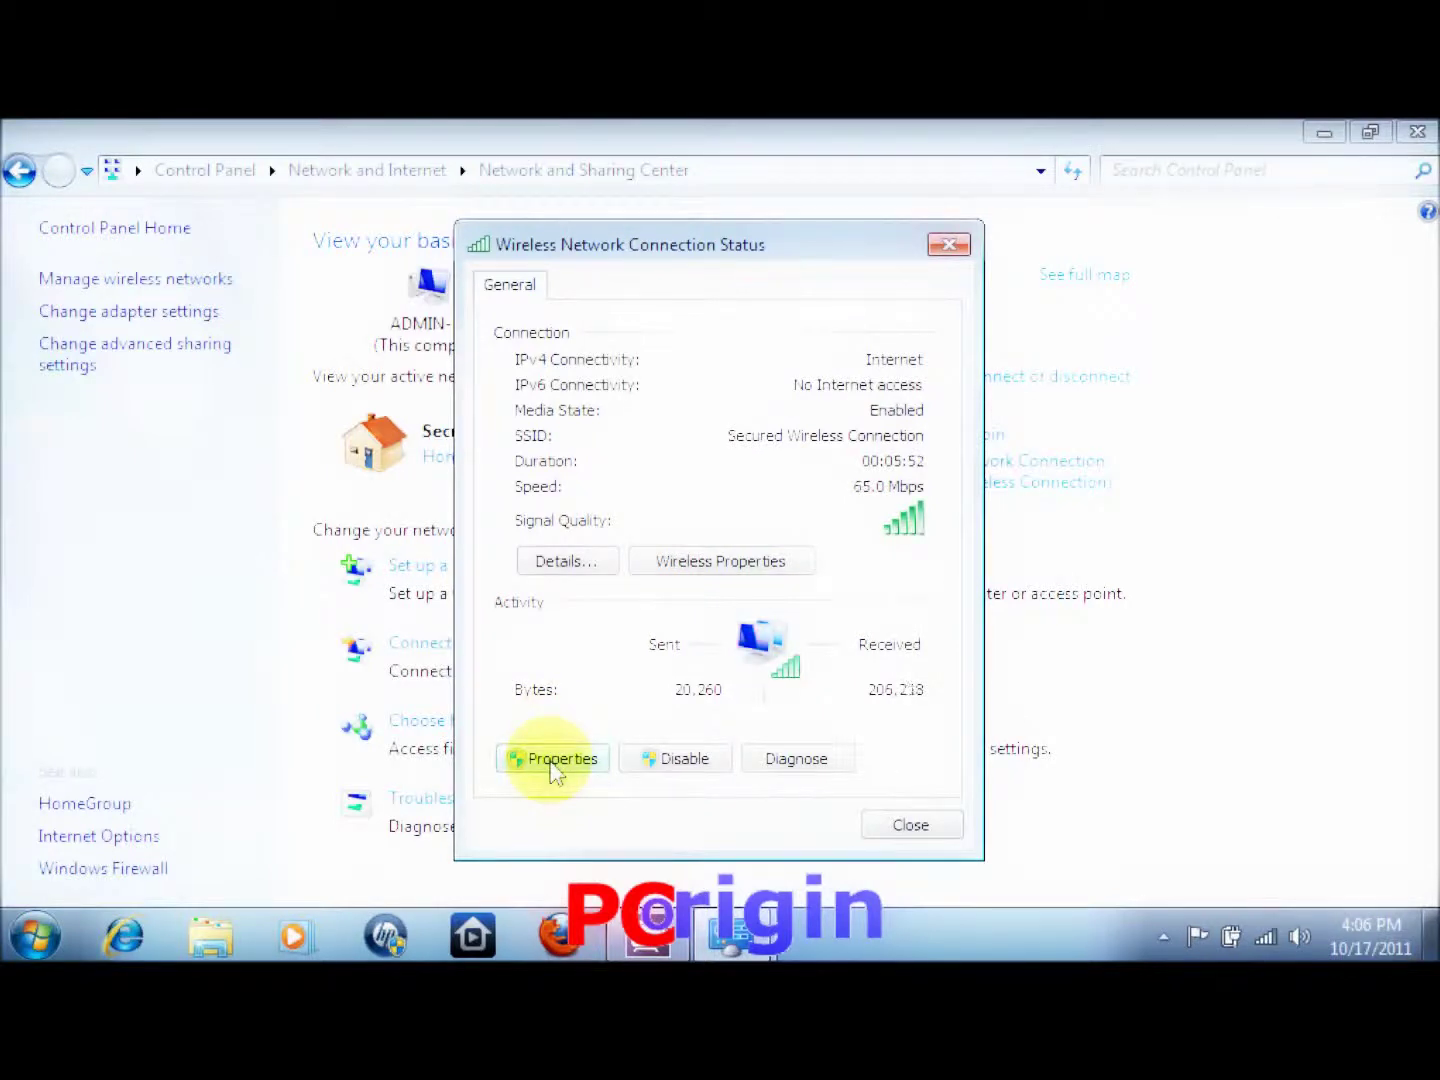
left_click(551, 763)
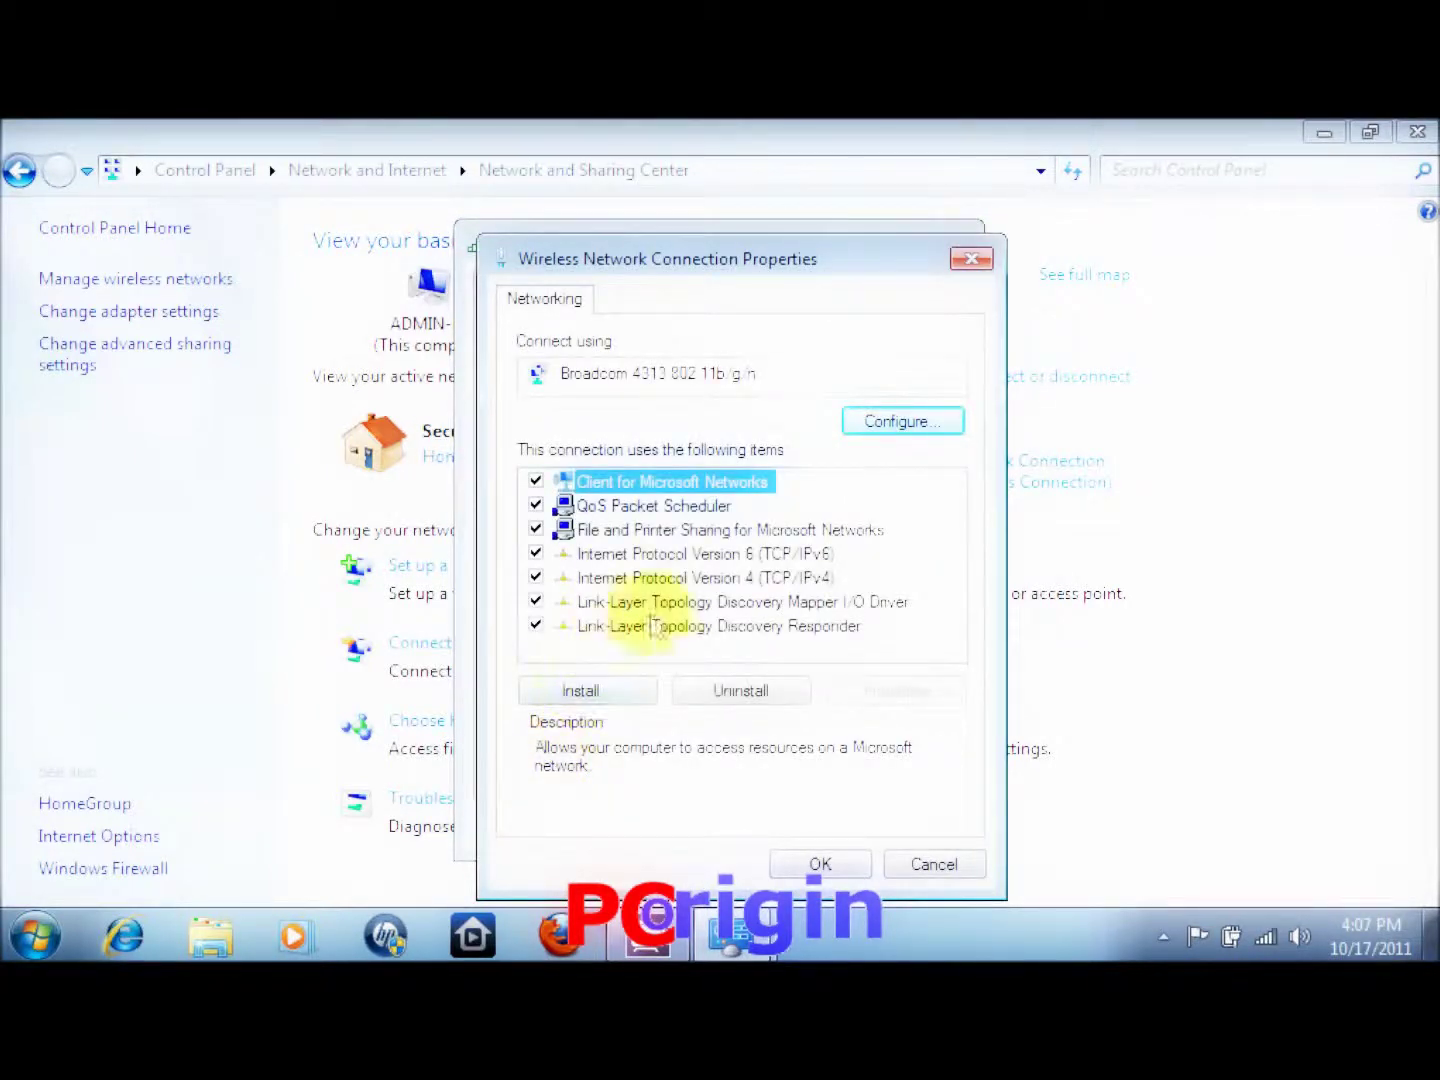
double_click(688, 584)
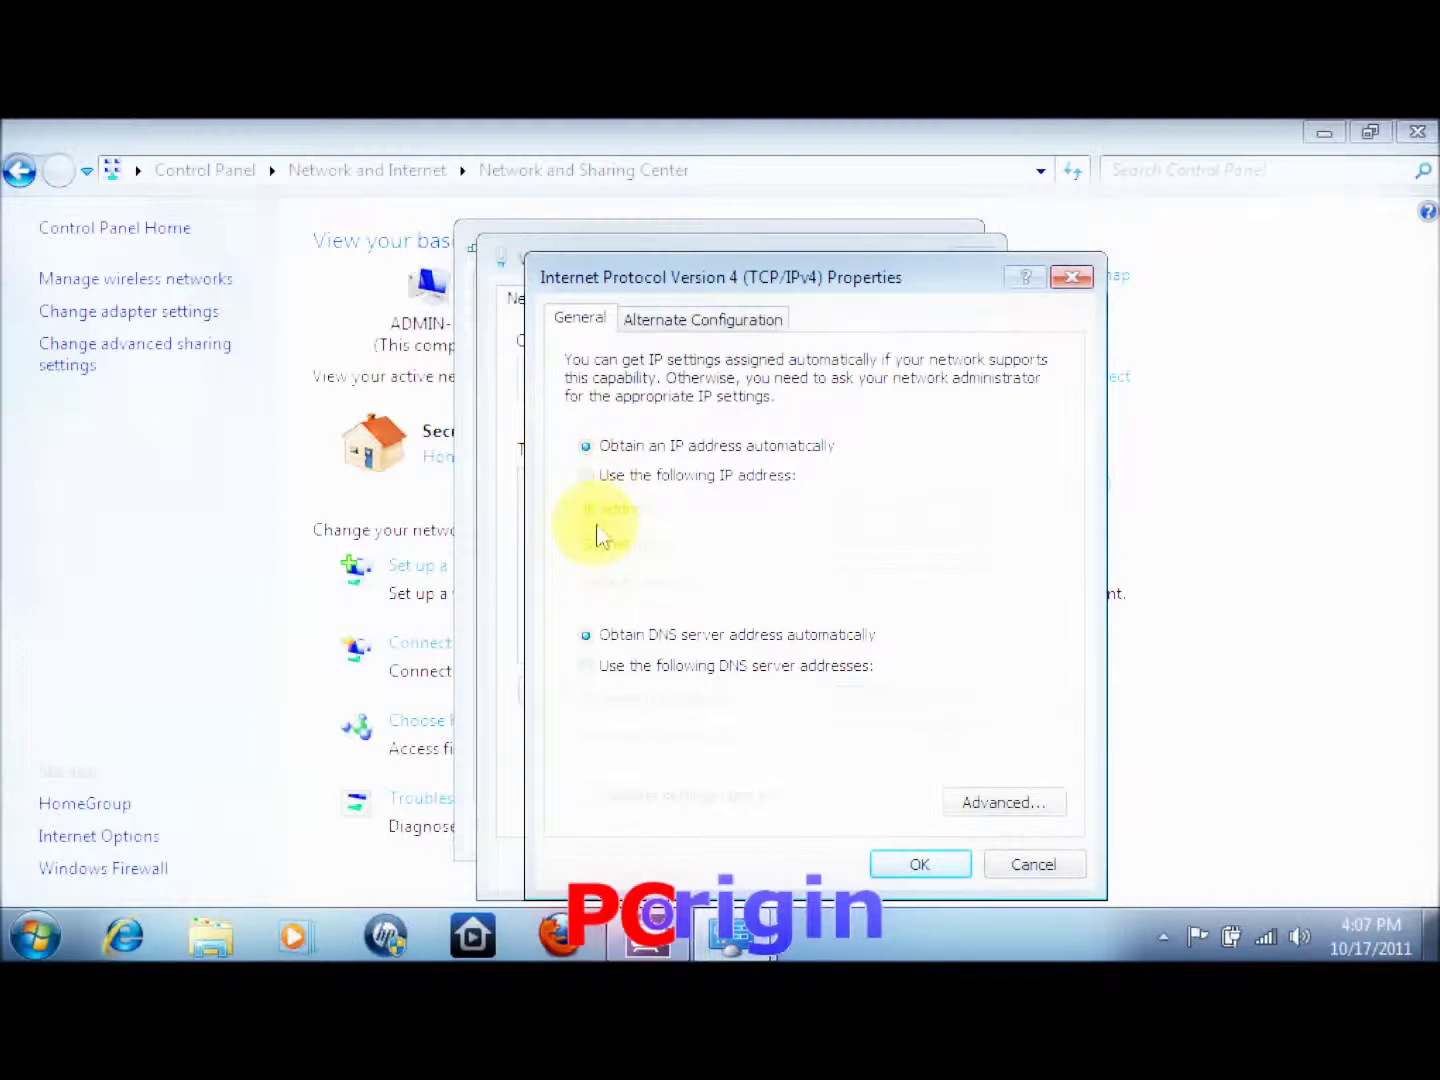
Set static IP 192.168.1.4, mask 255.255.255.0, gateway and DNS 192.168.1.1, and save
left_click(590, 477)
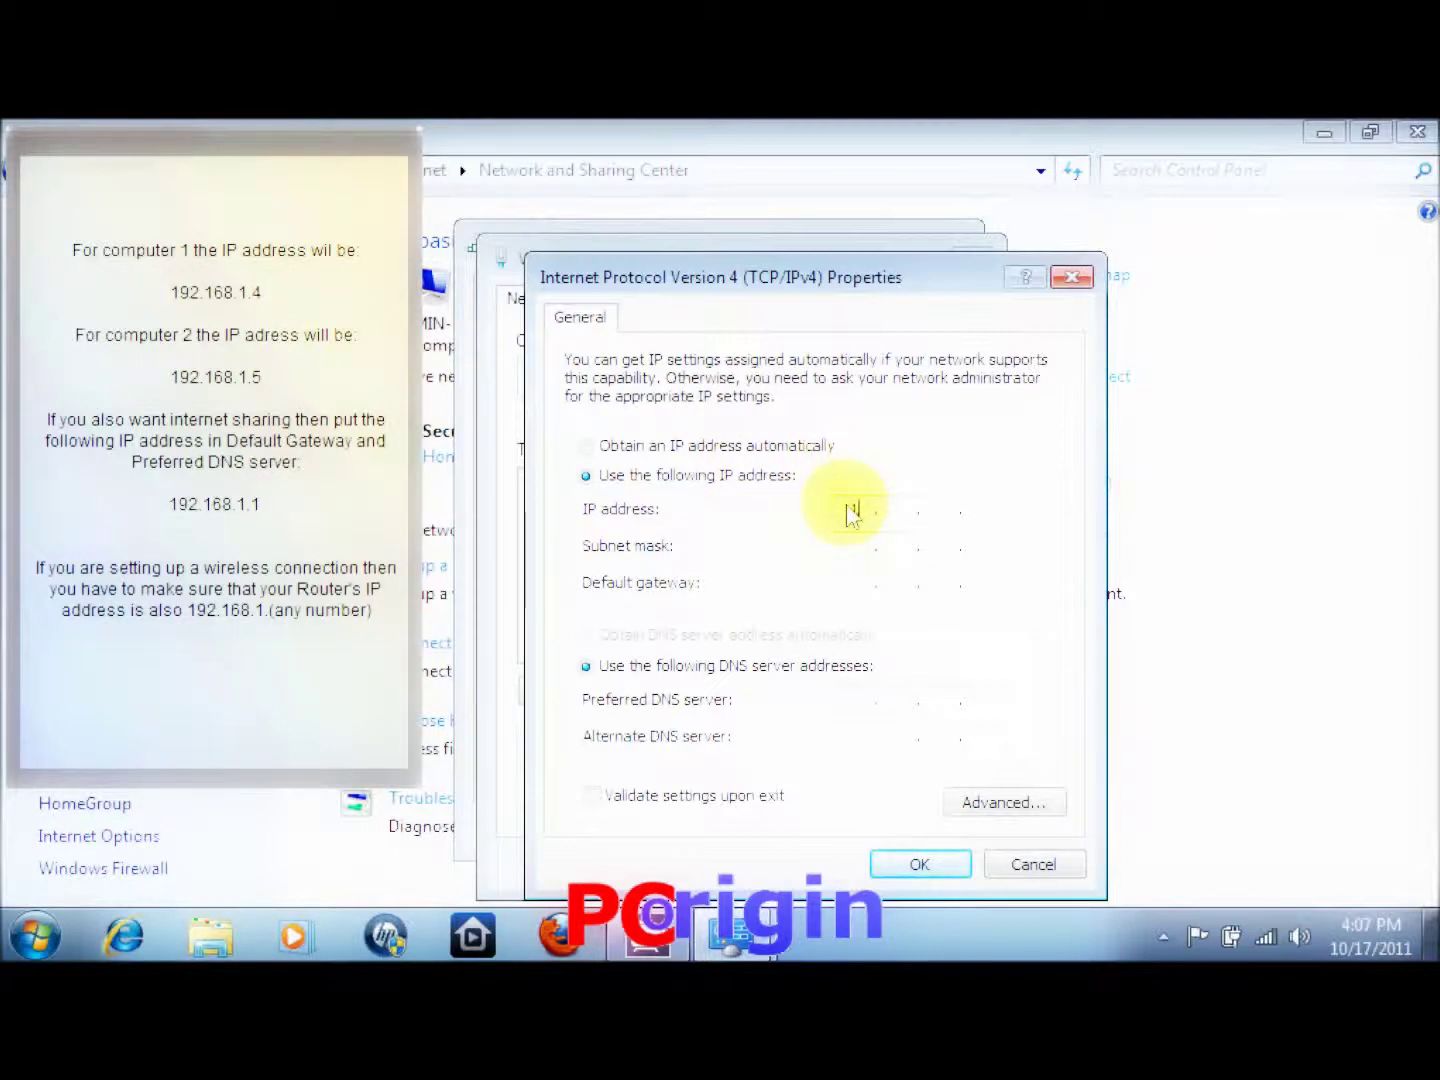
type("192 . 168 . 1 . 4")
key("Tab")
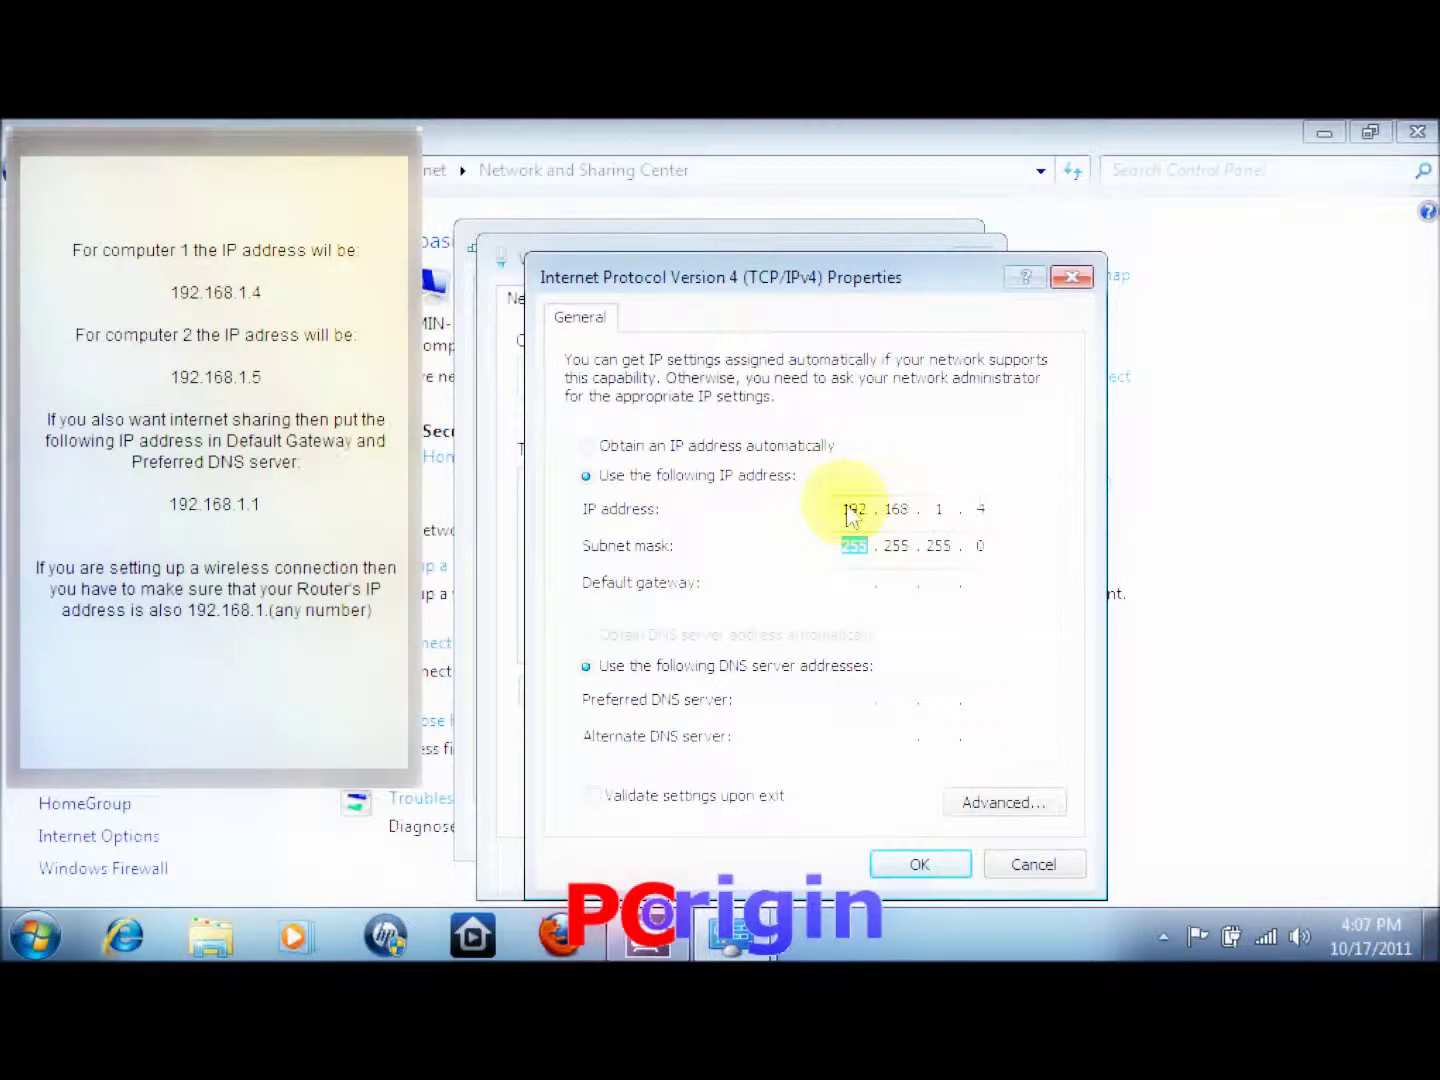
left_click(858, 588)
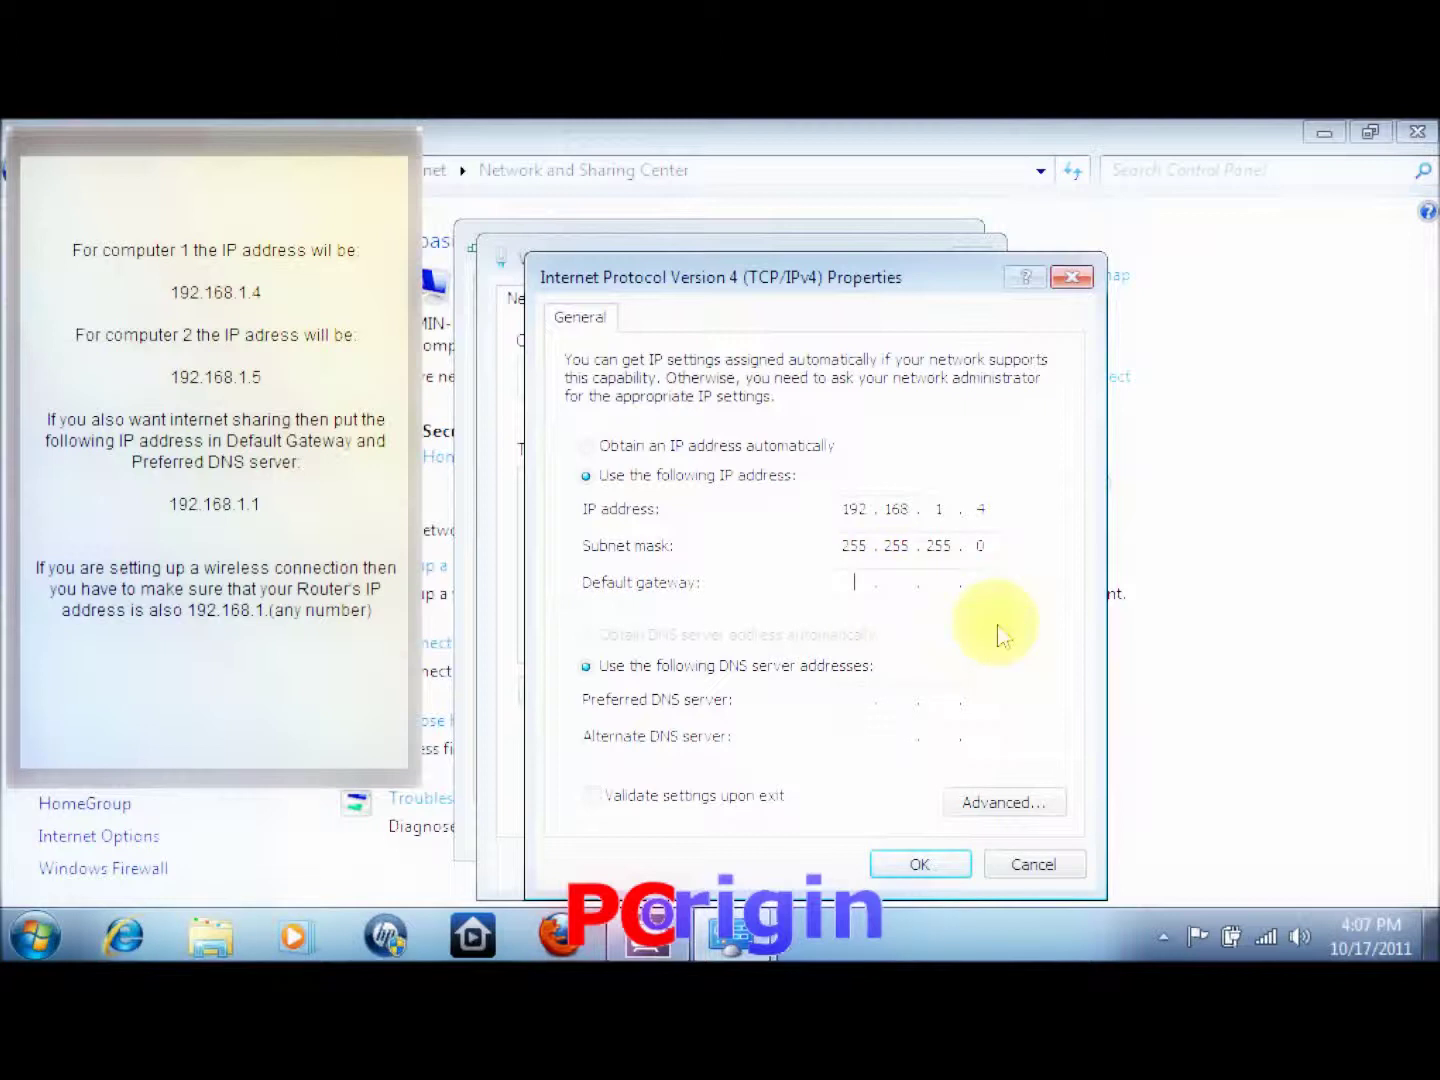
type("192.168 .1.1")
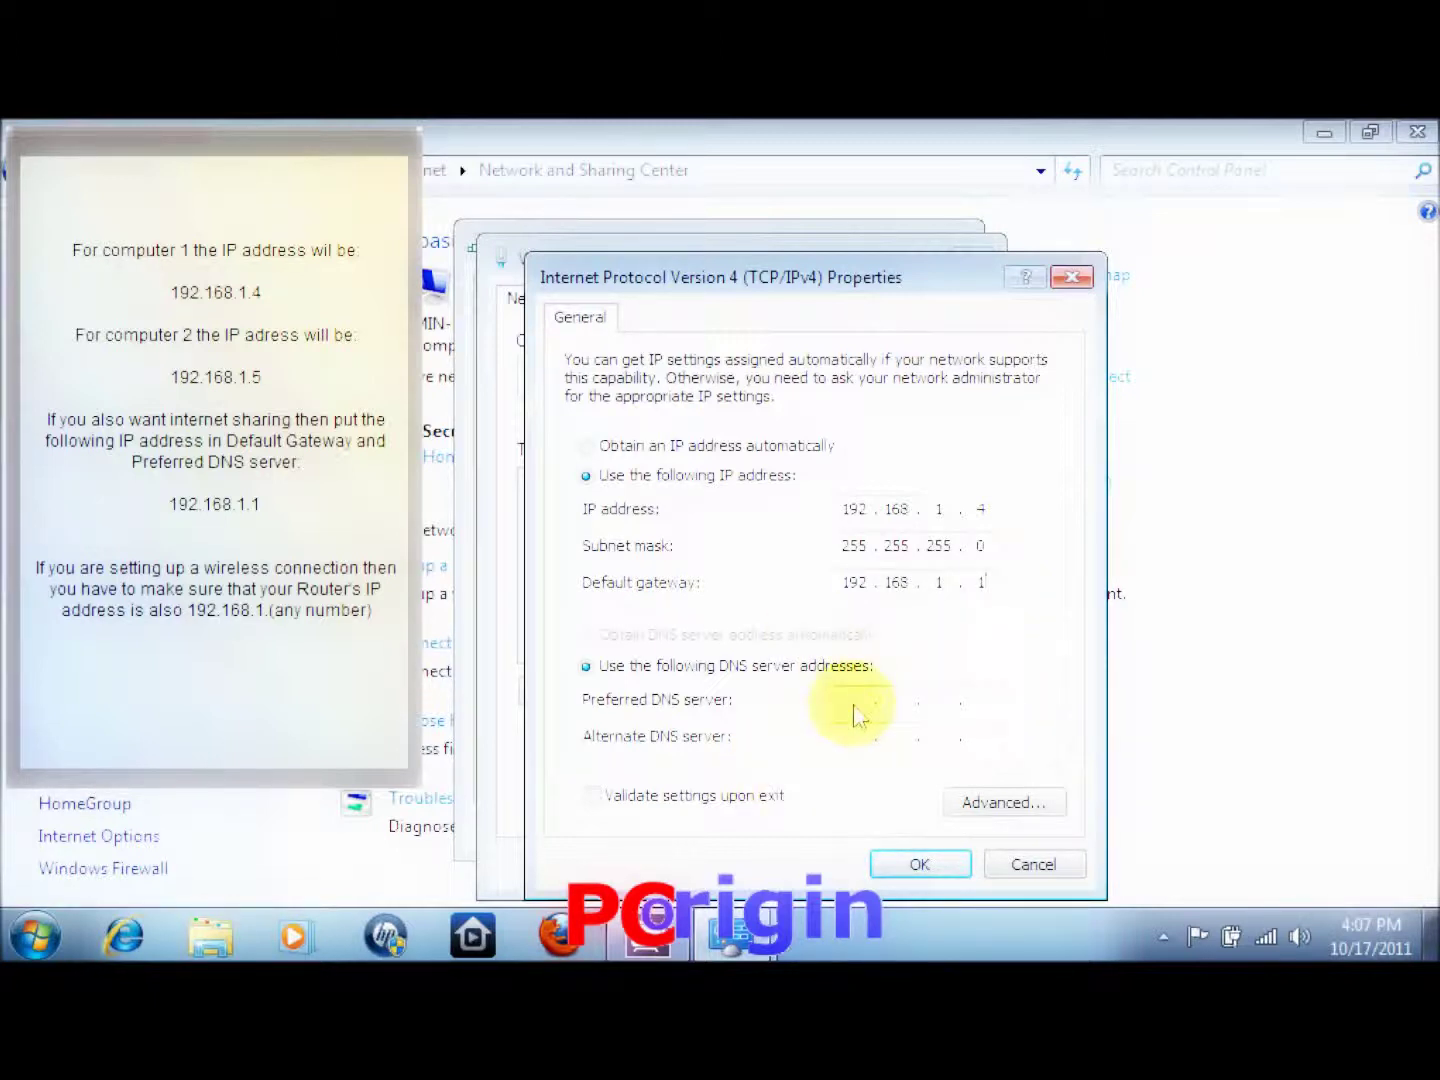
type("192.168 .1.1")
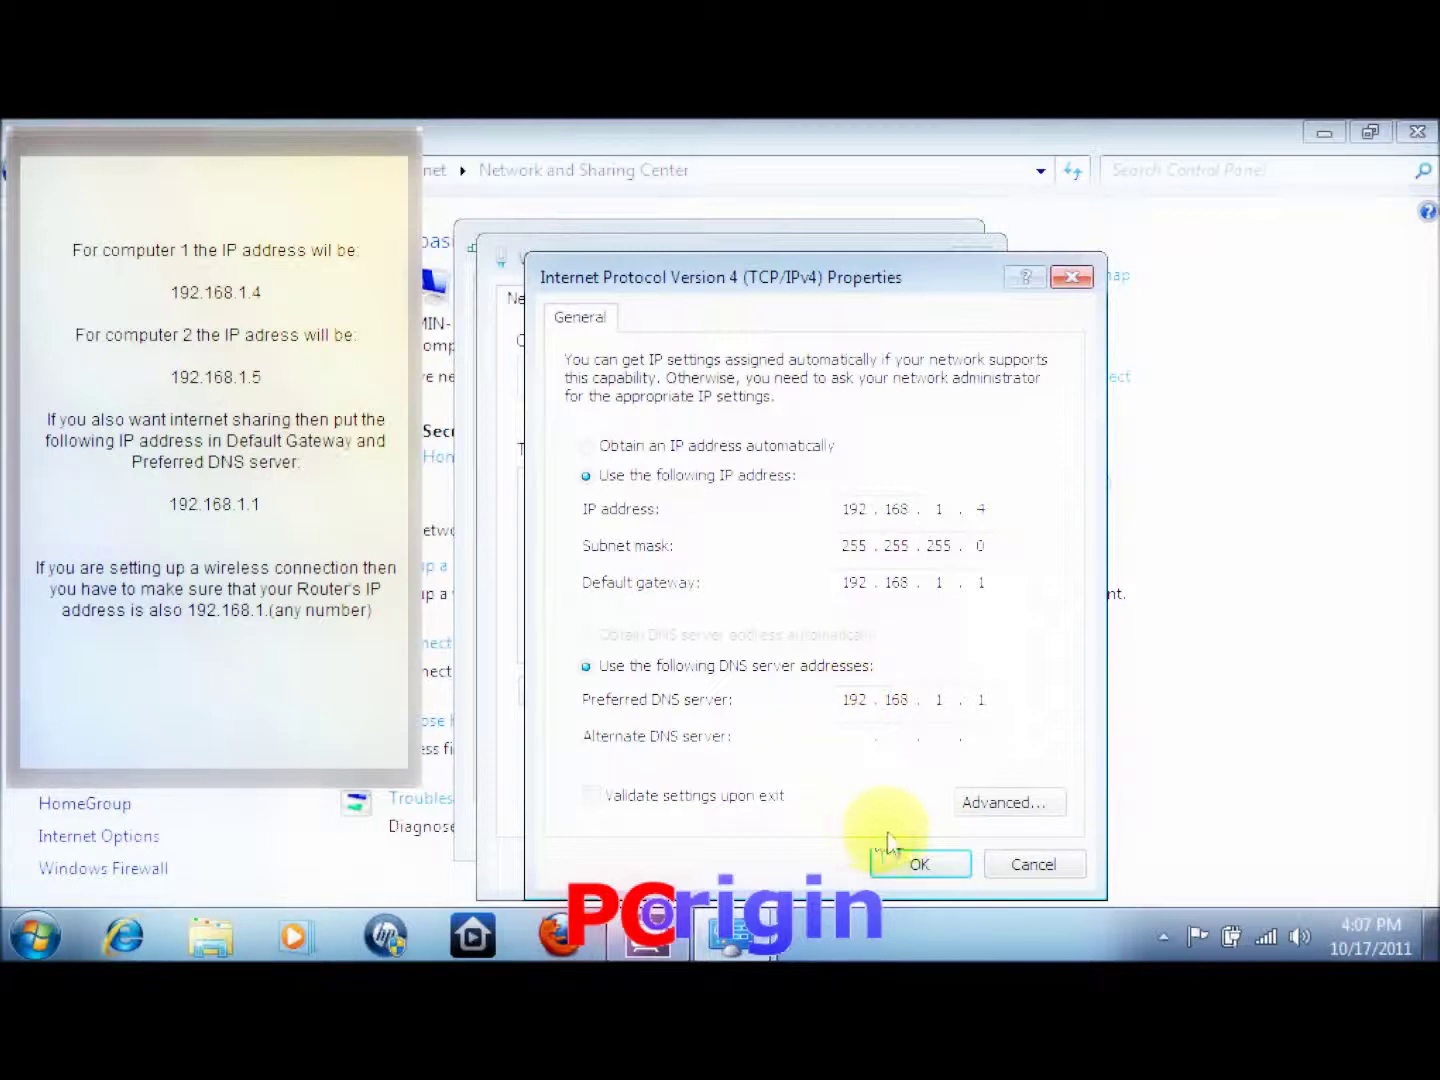
left_click(916, 862)
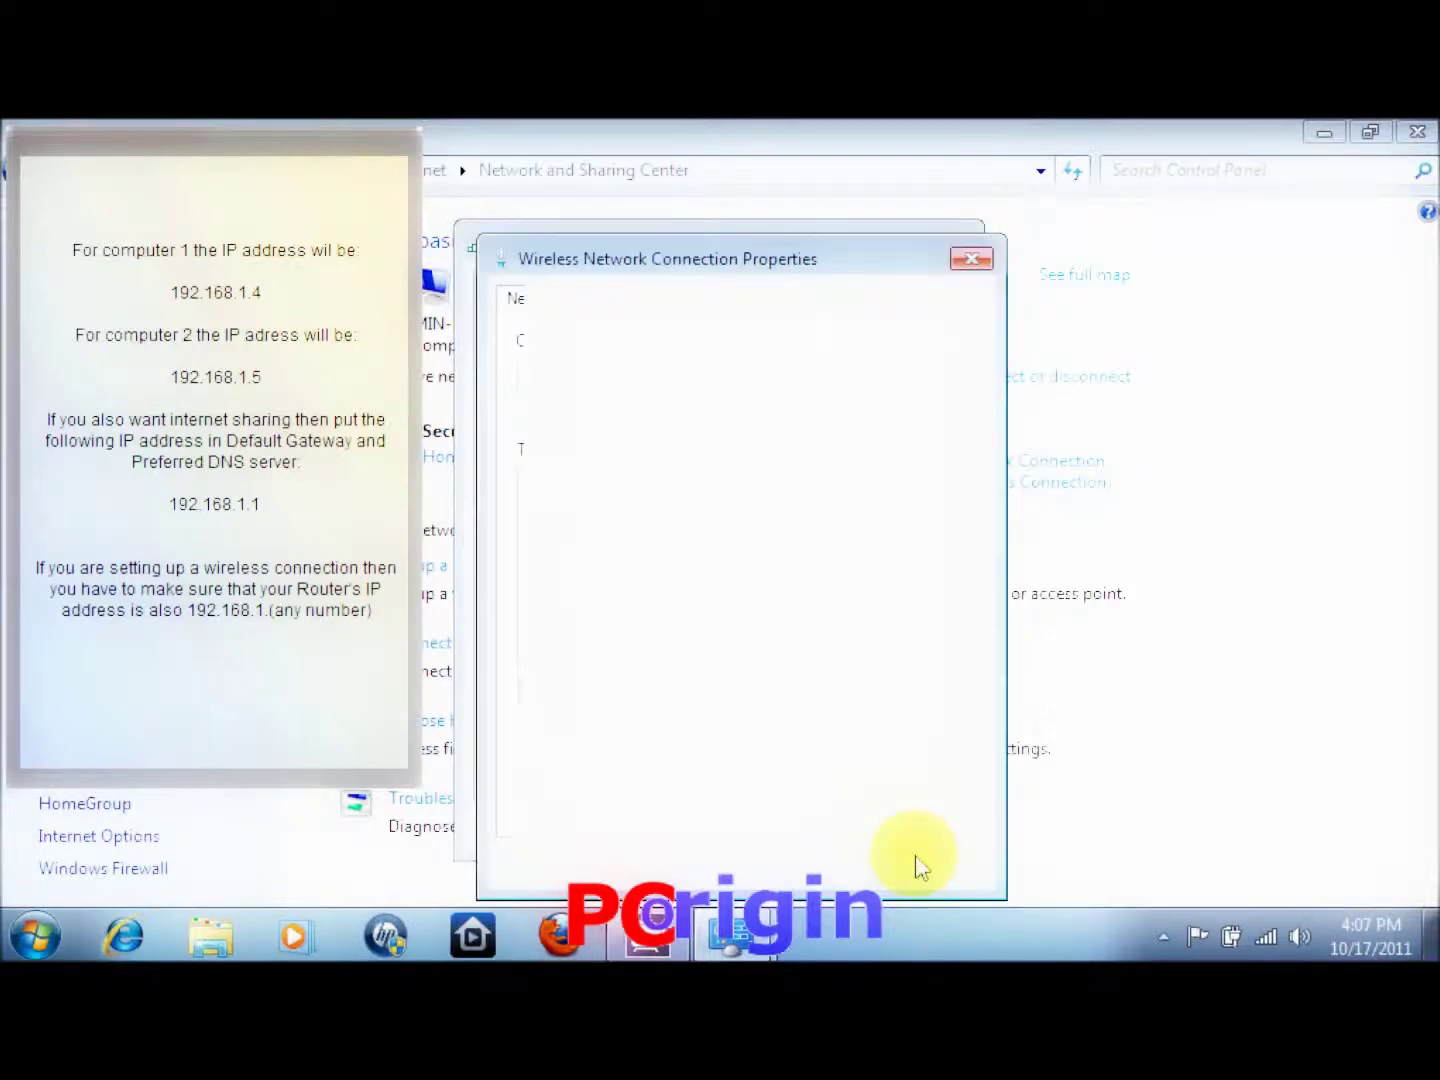
Accept the Wireless Network Connection Properties and close its Status dialog
left_click(841, 867)
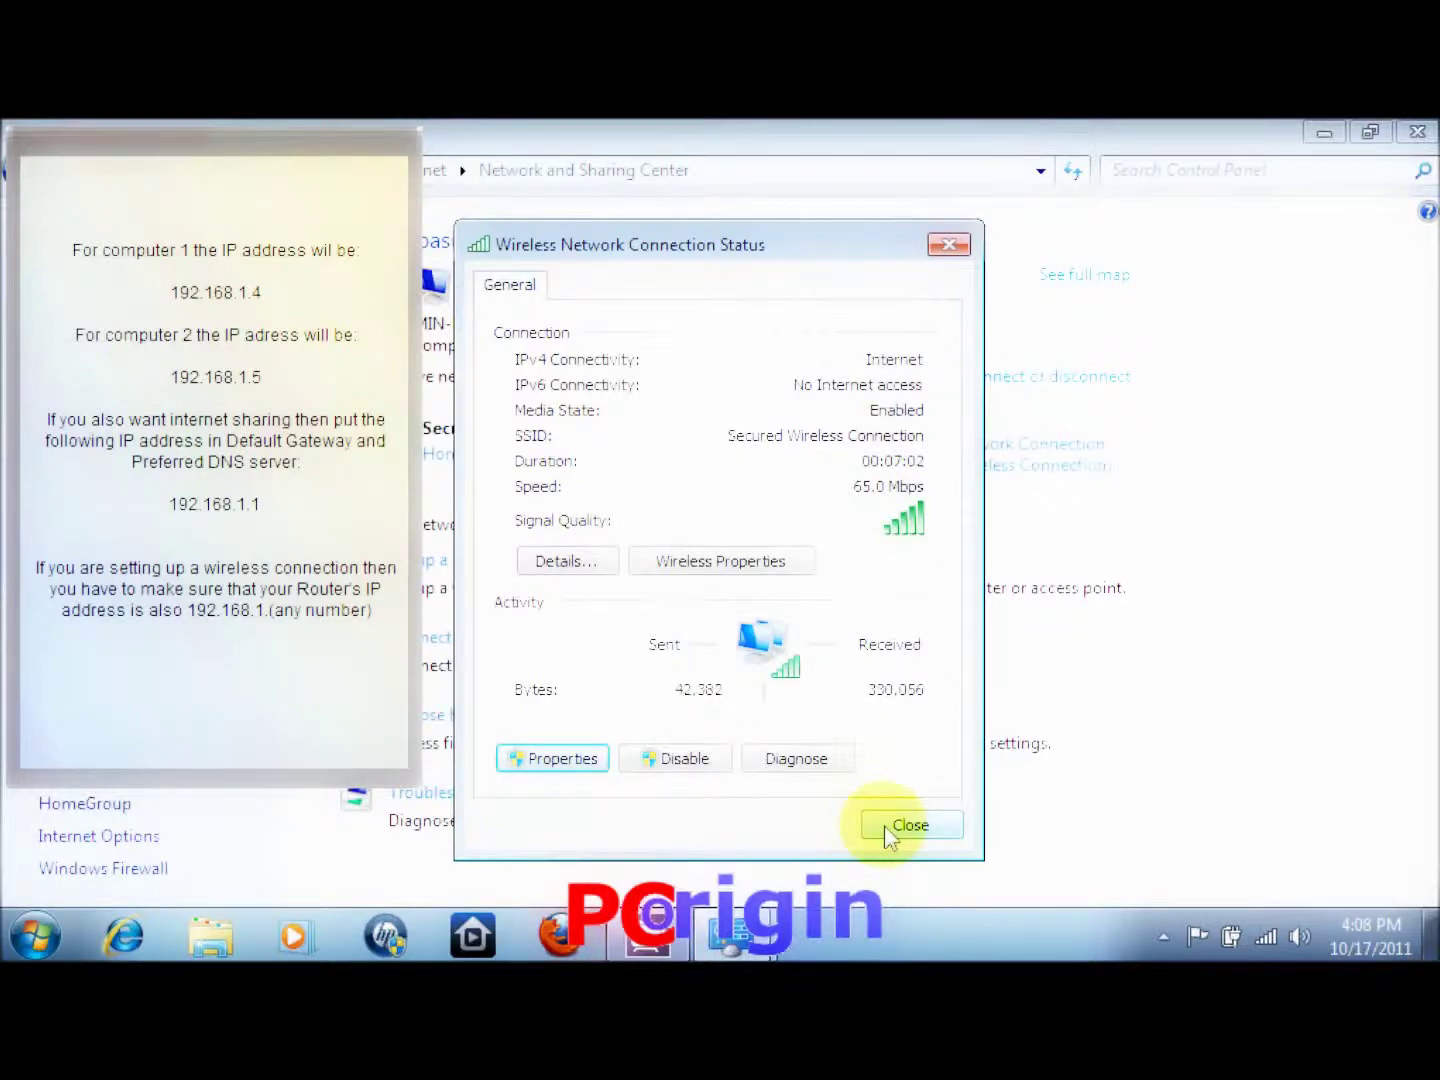
left_click(884, 825)
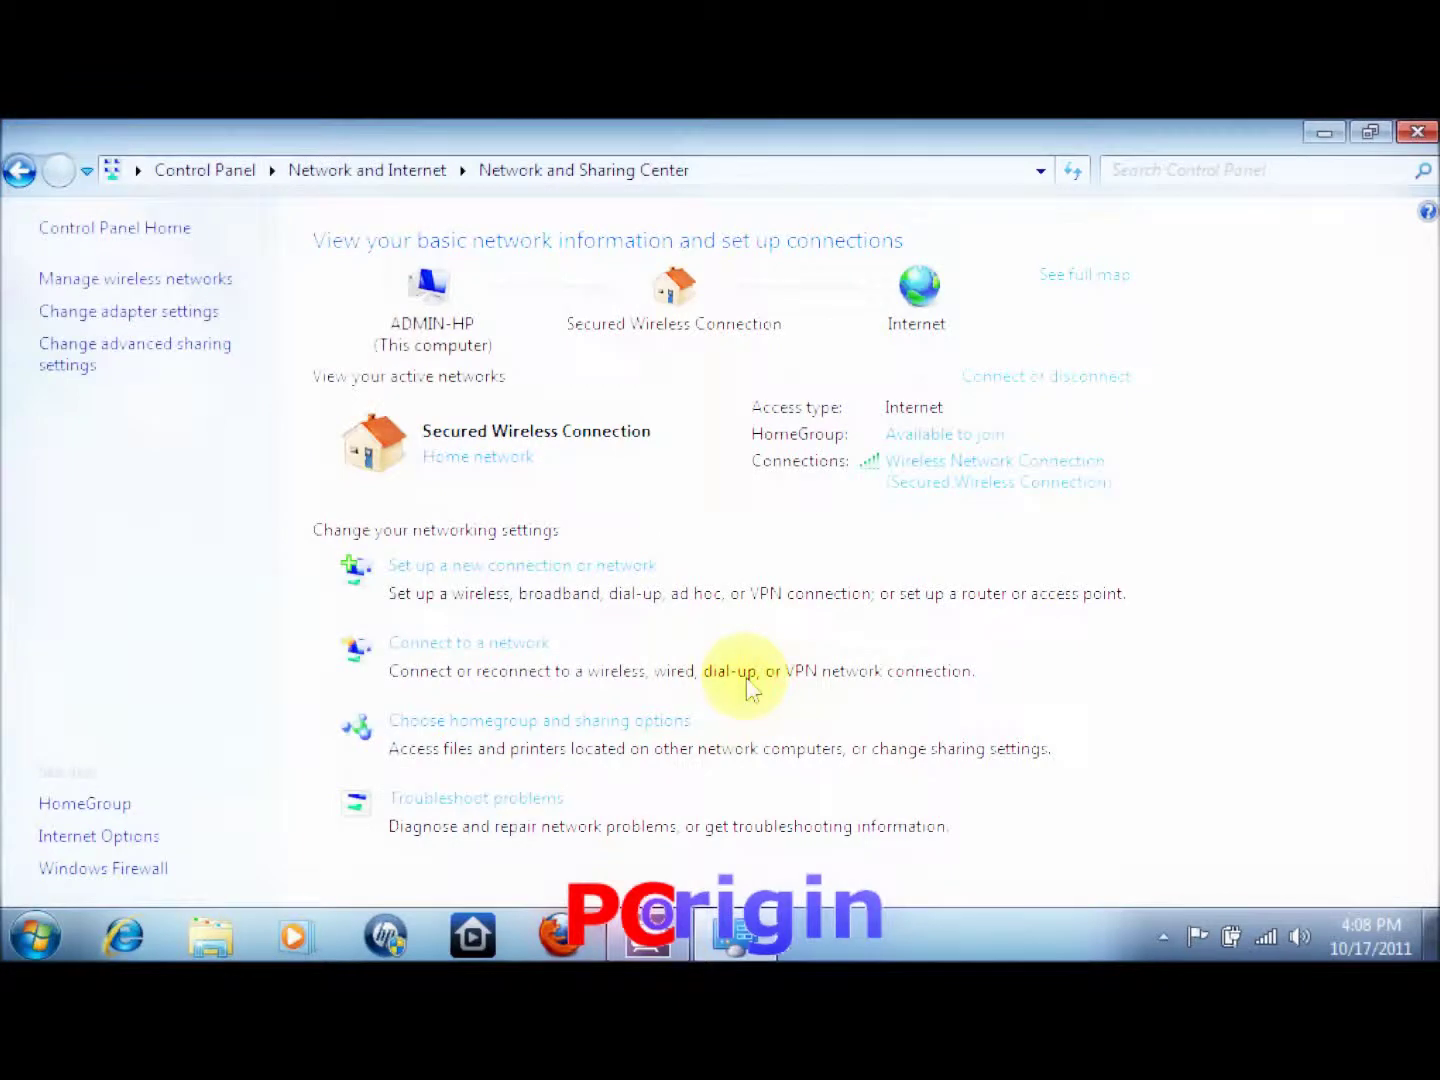
Turn on file and printer sharing in Advanced sharing settings and save the changes
left_click(130, 362)
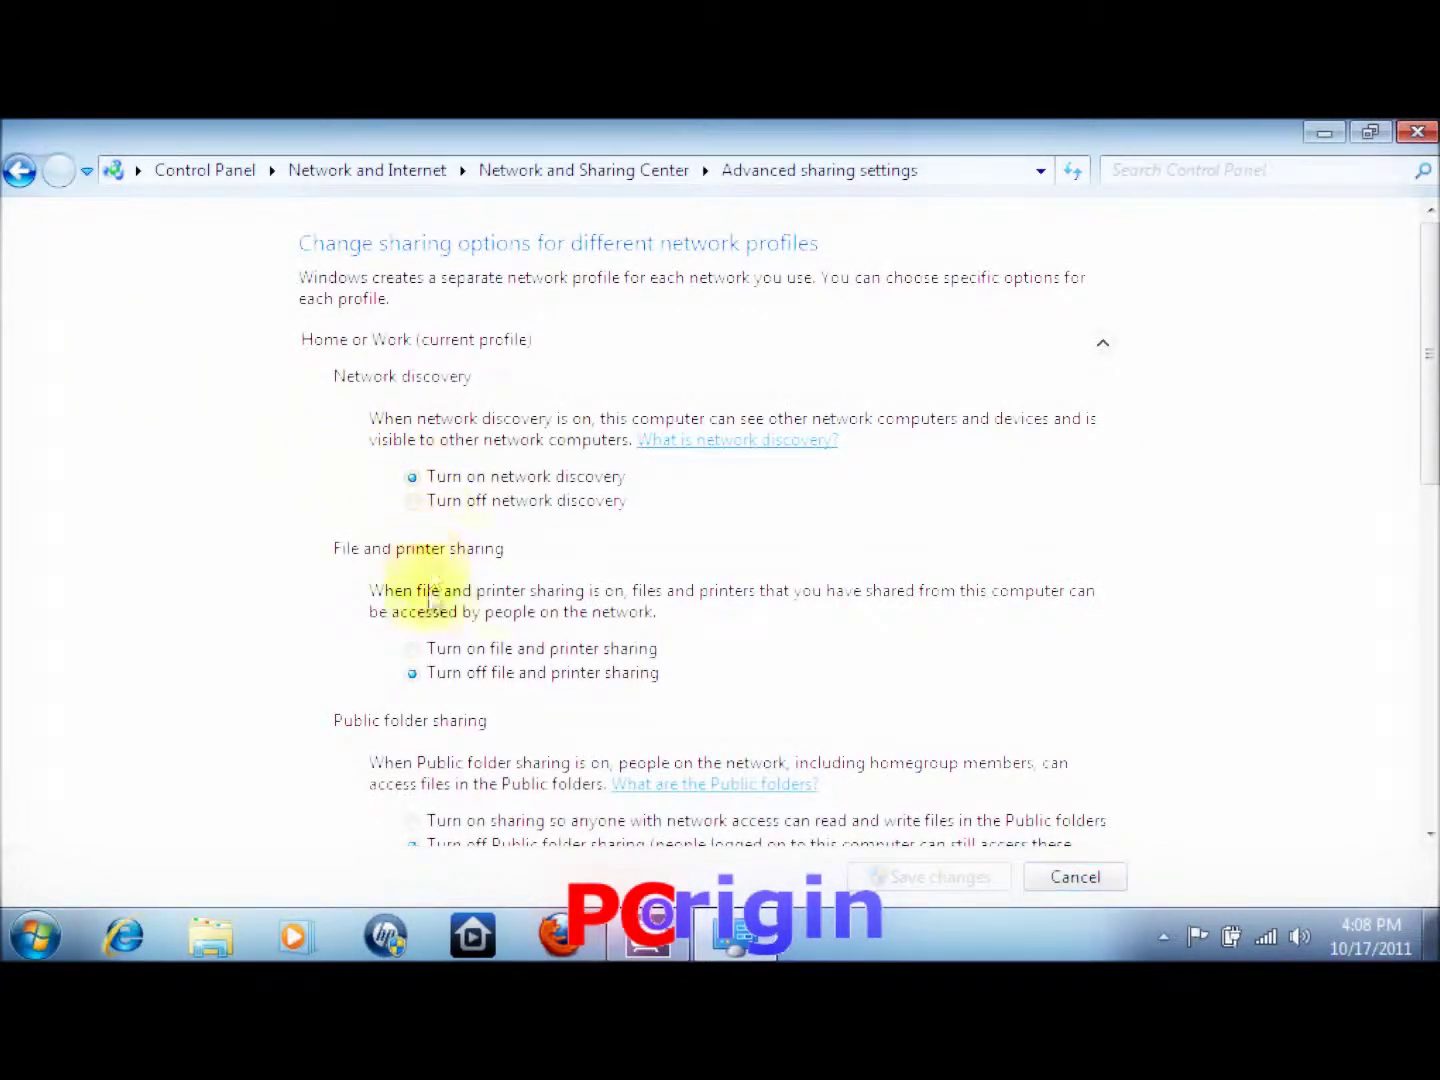
left_click(413, 650)
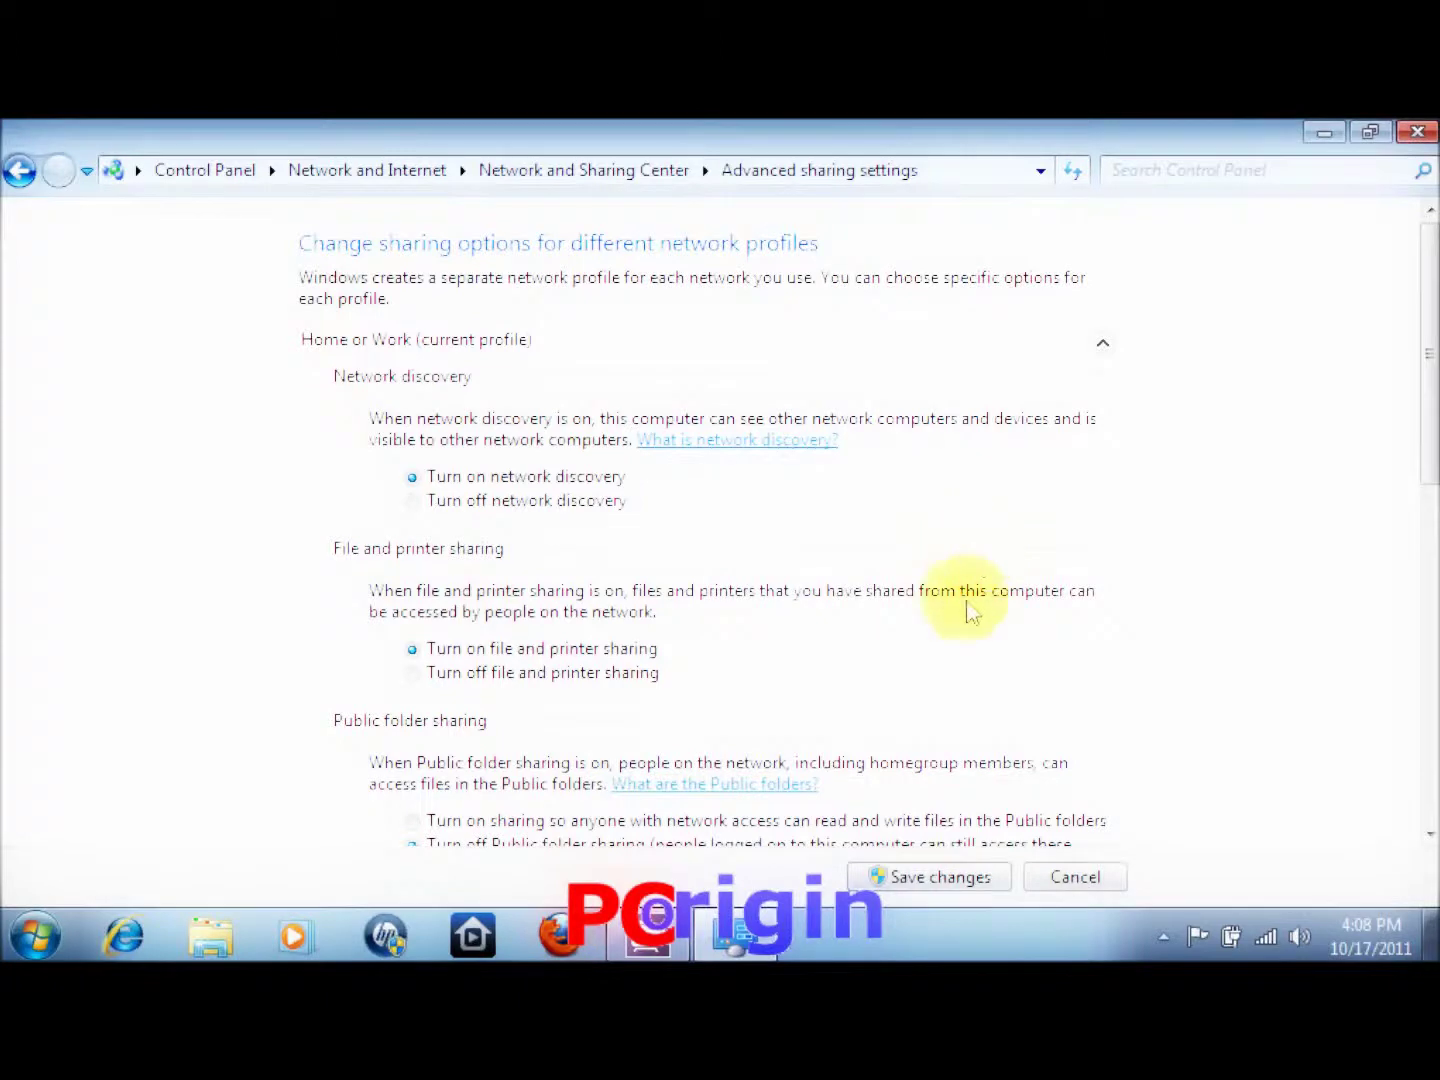
left_click(919, 887)
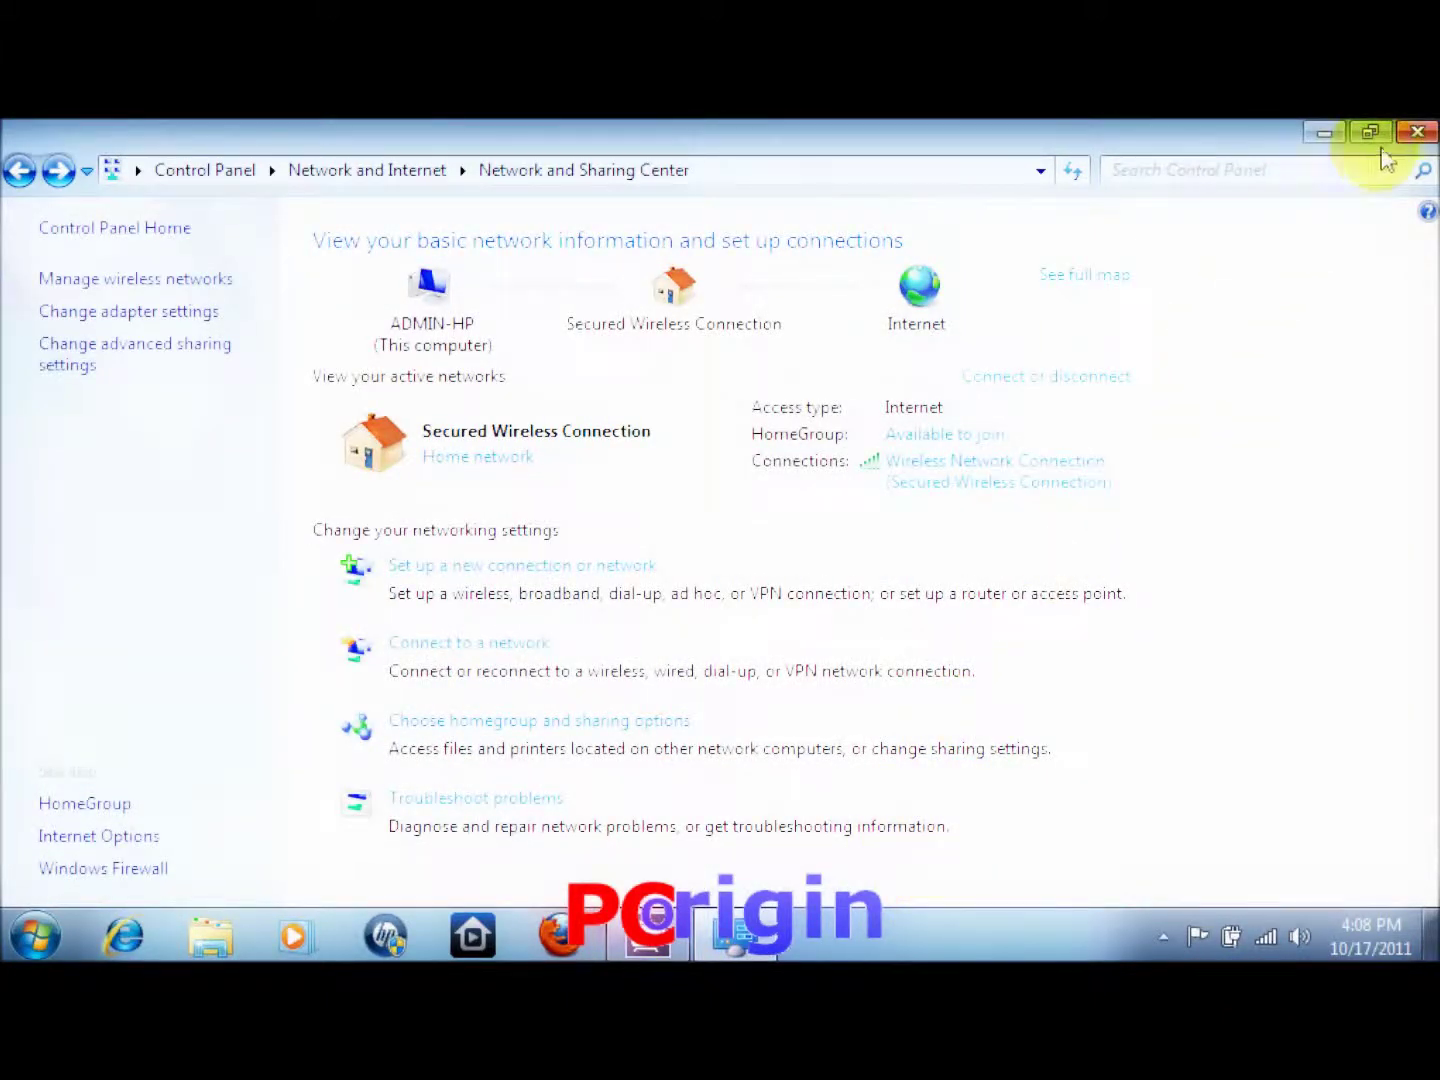
Show the Network folder in Explorer and select ADMIN-PC among the listed computers
left_click(1415, 136)
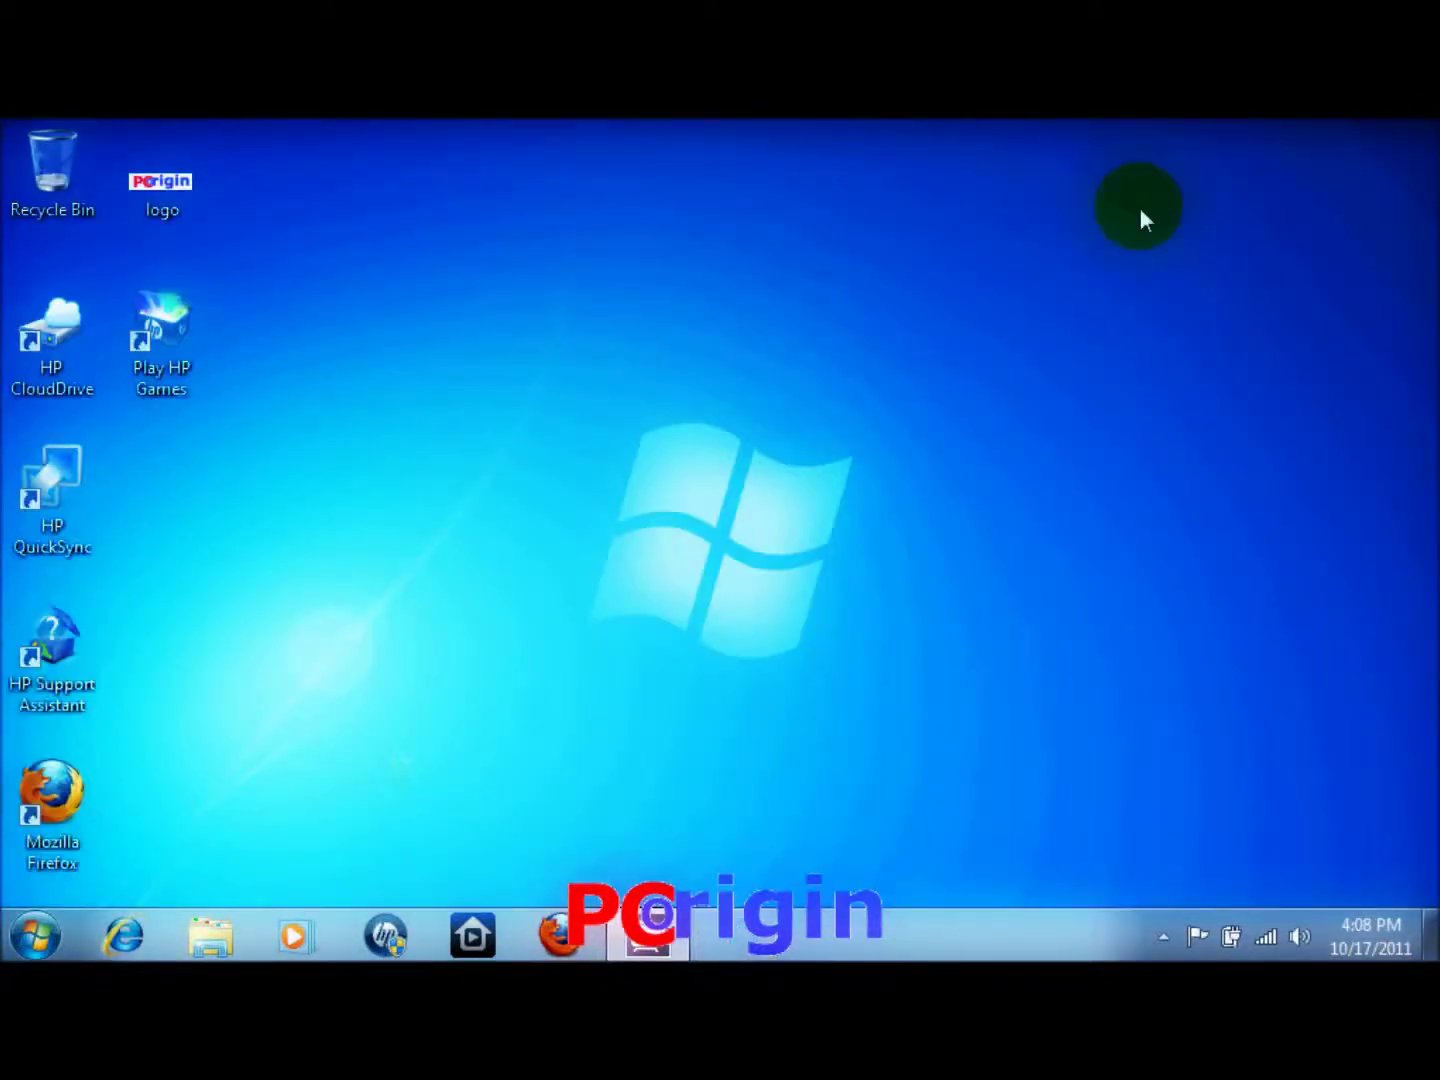
left_click(35, 936)
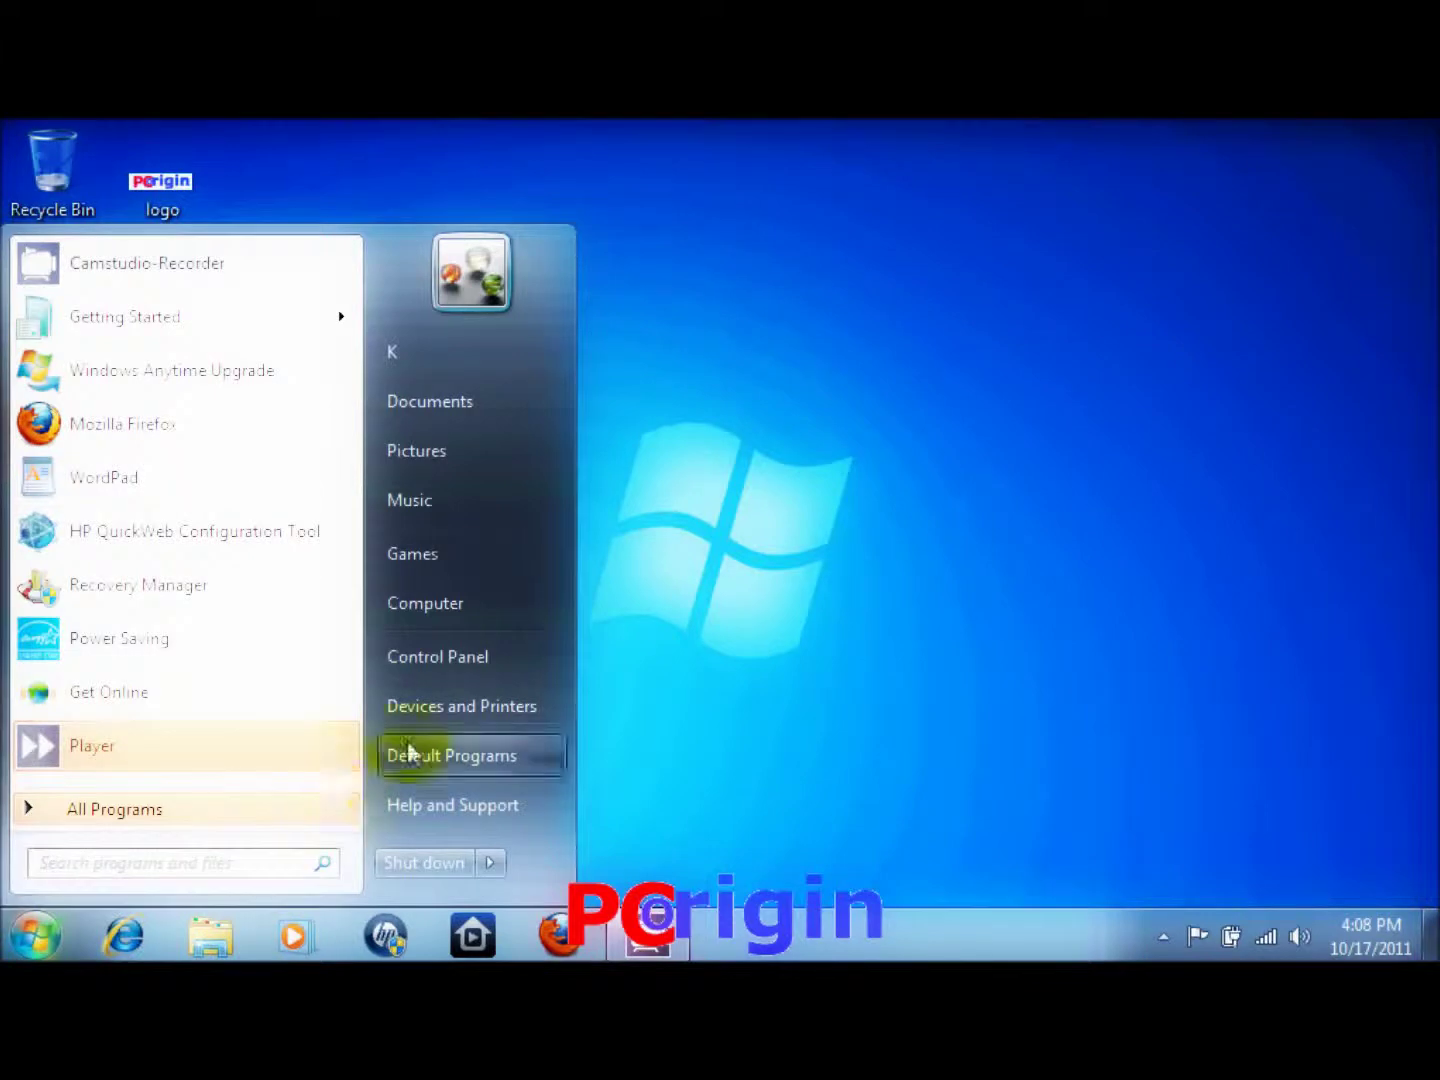
left_click(517, 610)
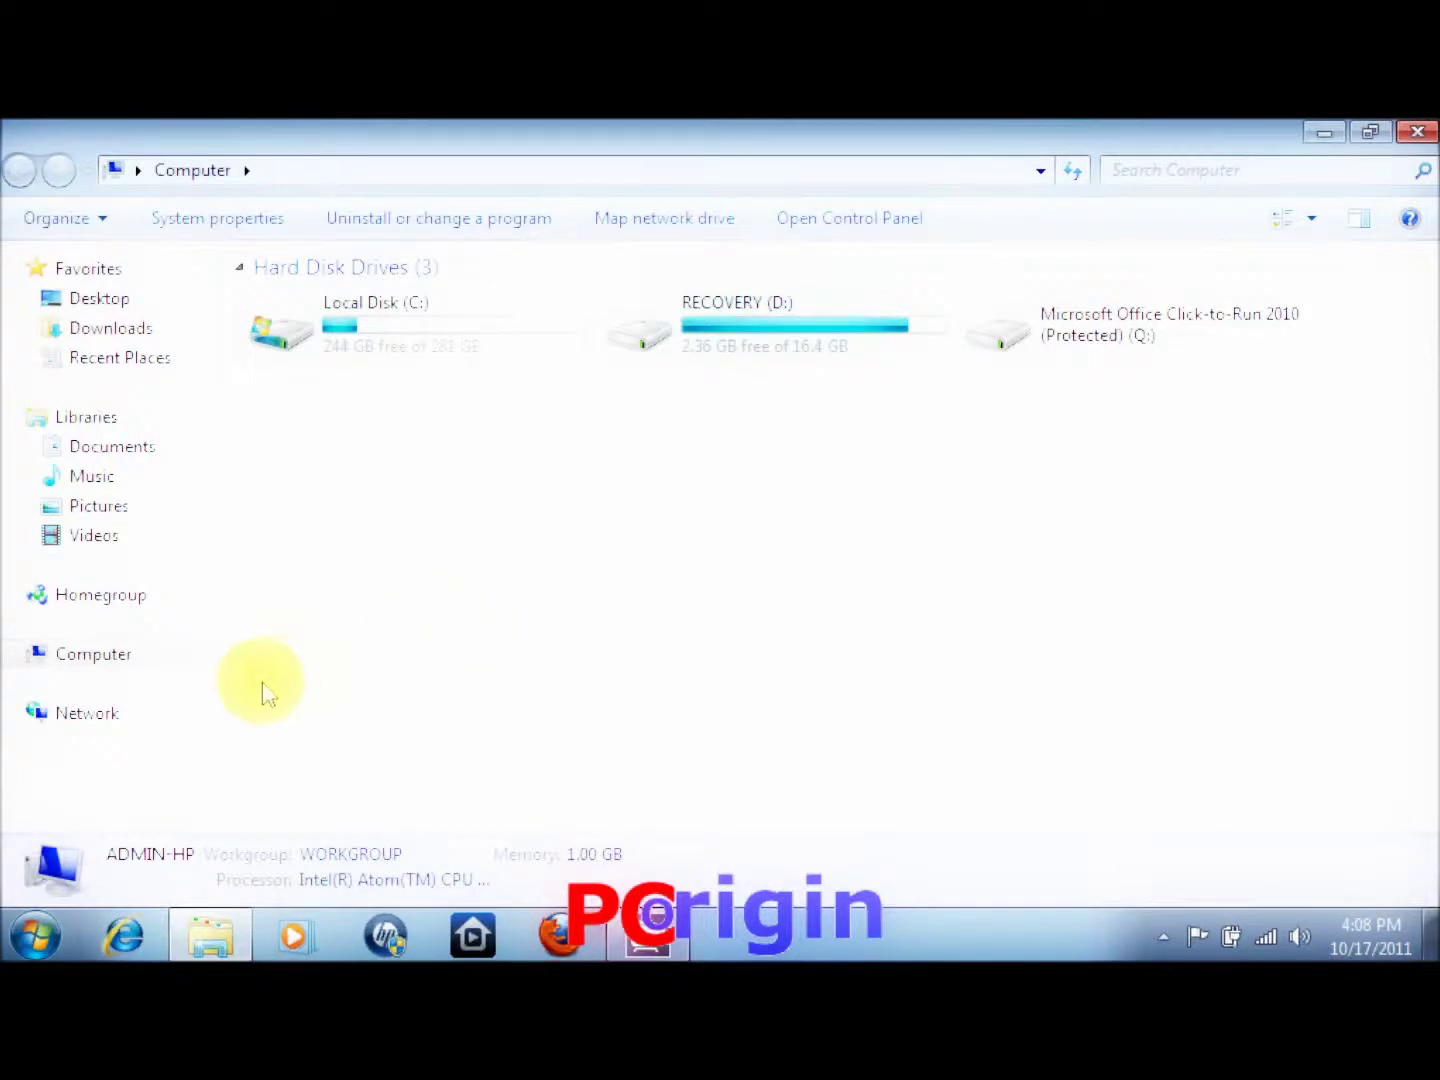
left_click(130, 717)
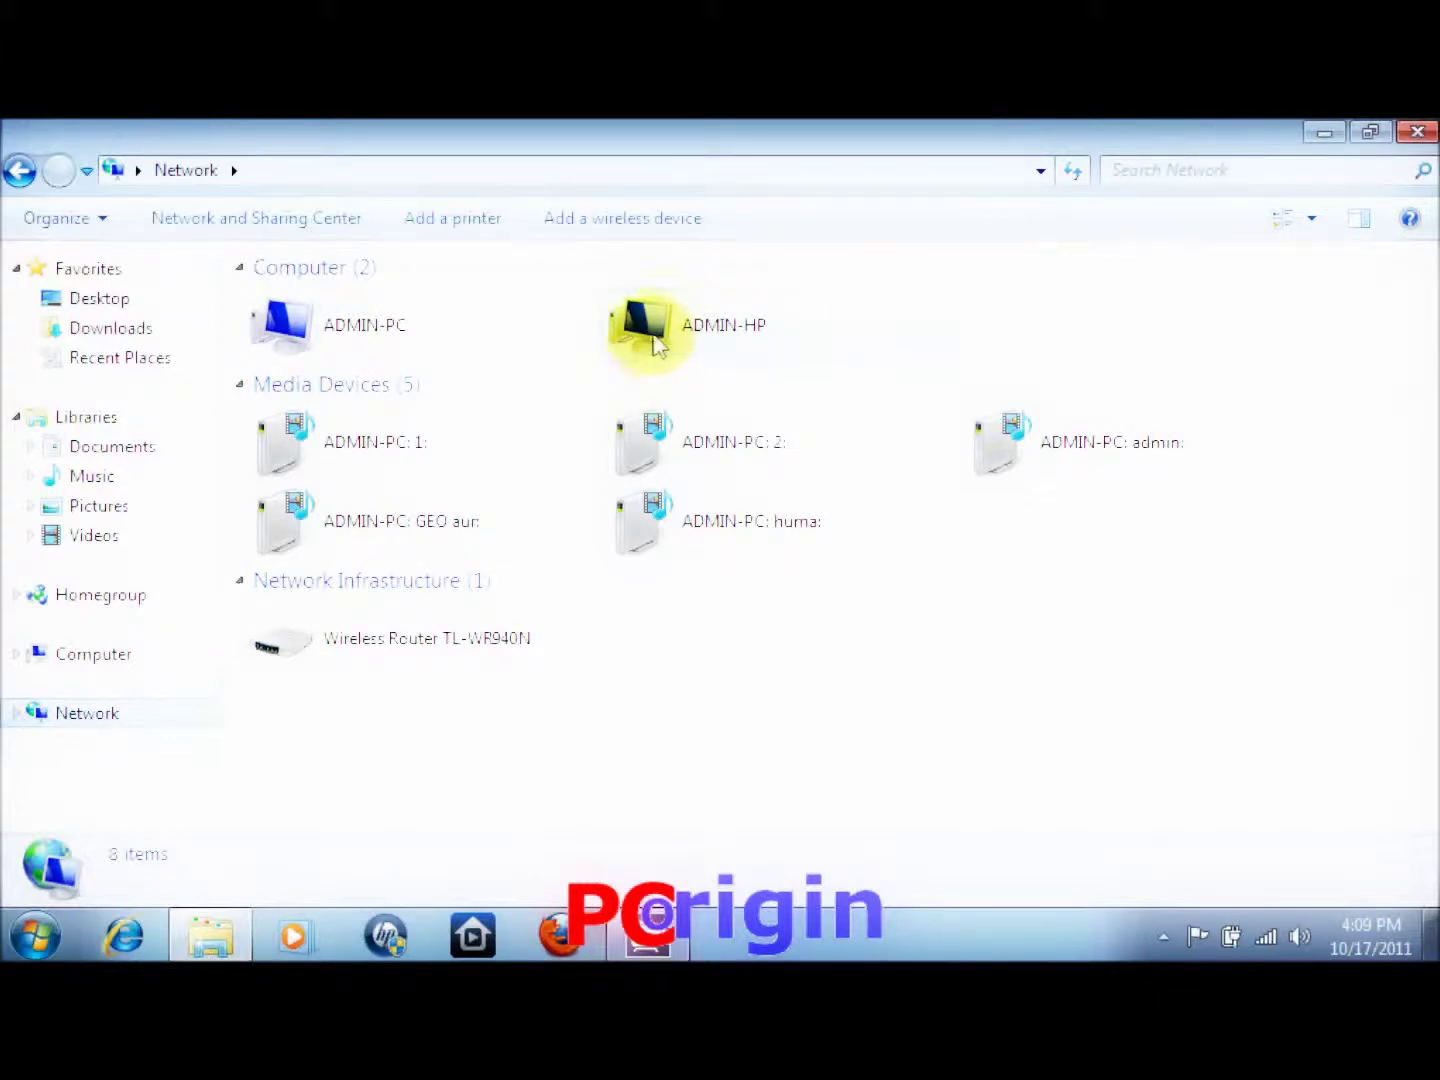
mouse_move(1039, 325)
left_mouse_down()
mouse_move(342, 309)
mouse_move(1016, 319)
left_mouse_up()
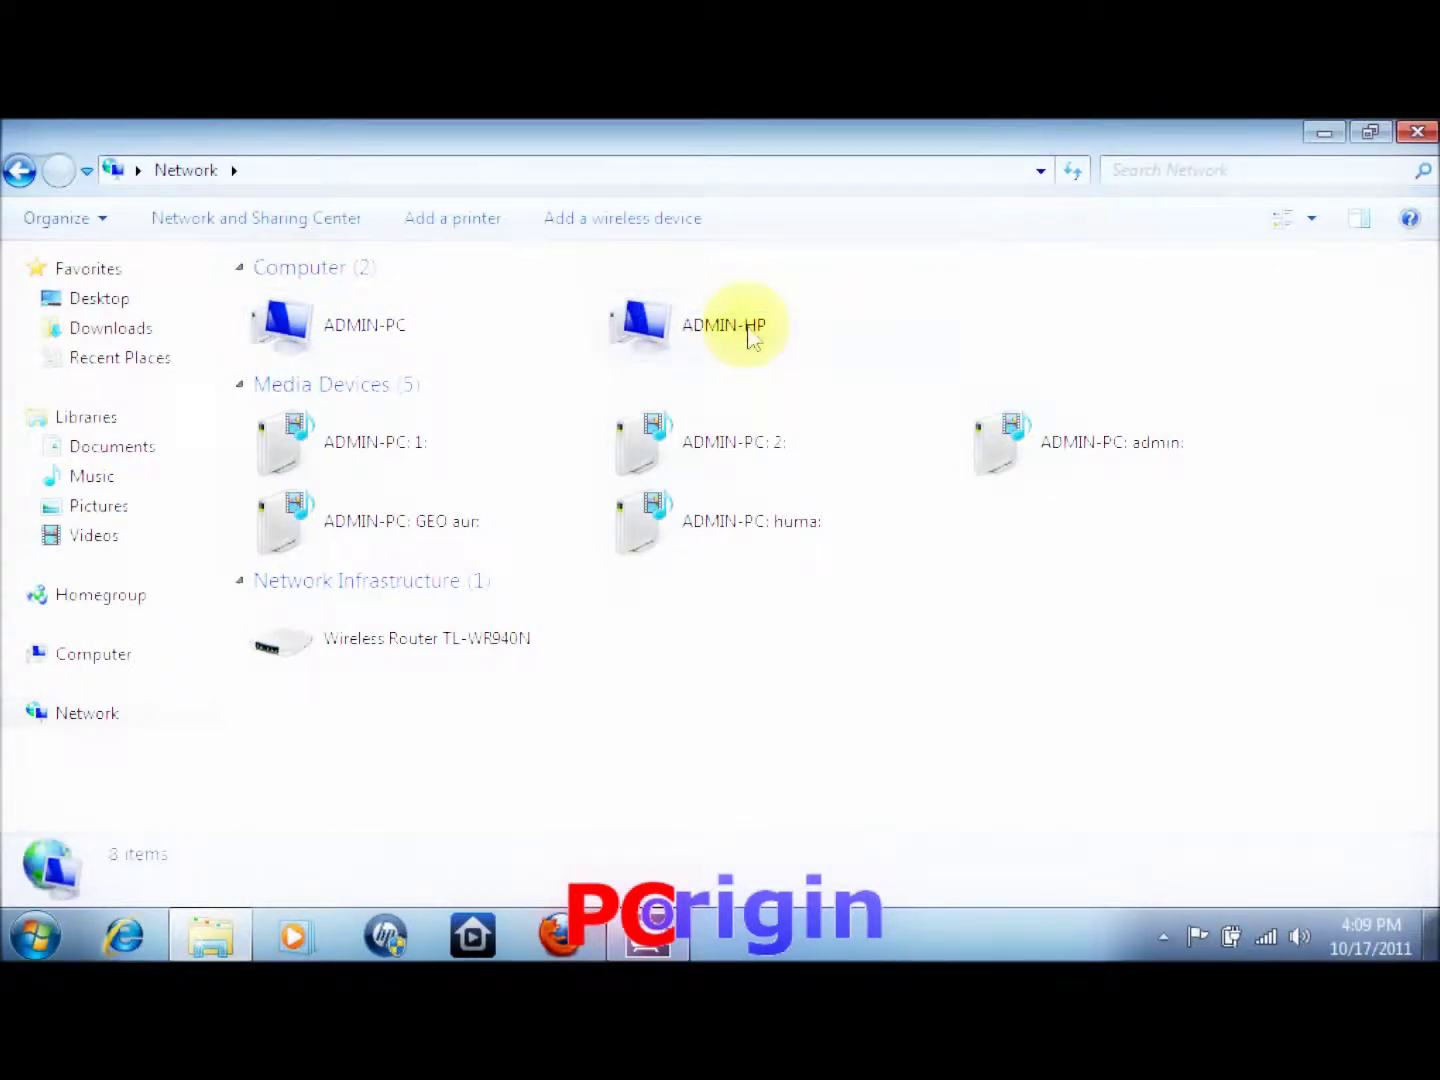
left_click(385, 333)
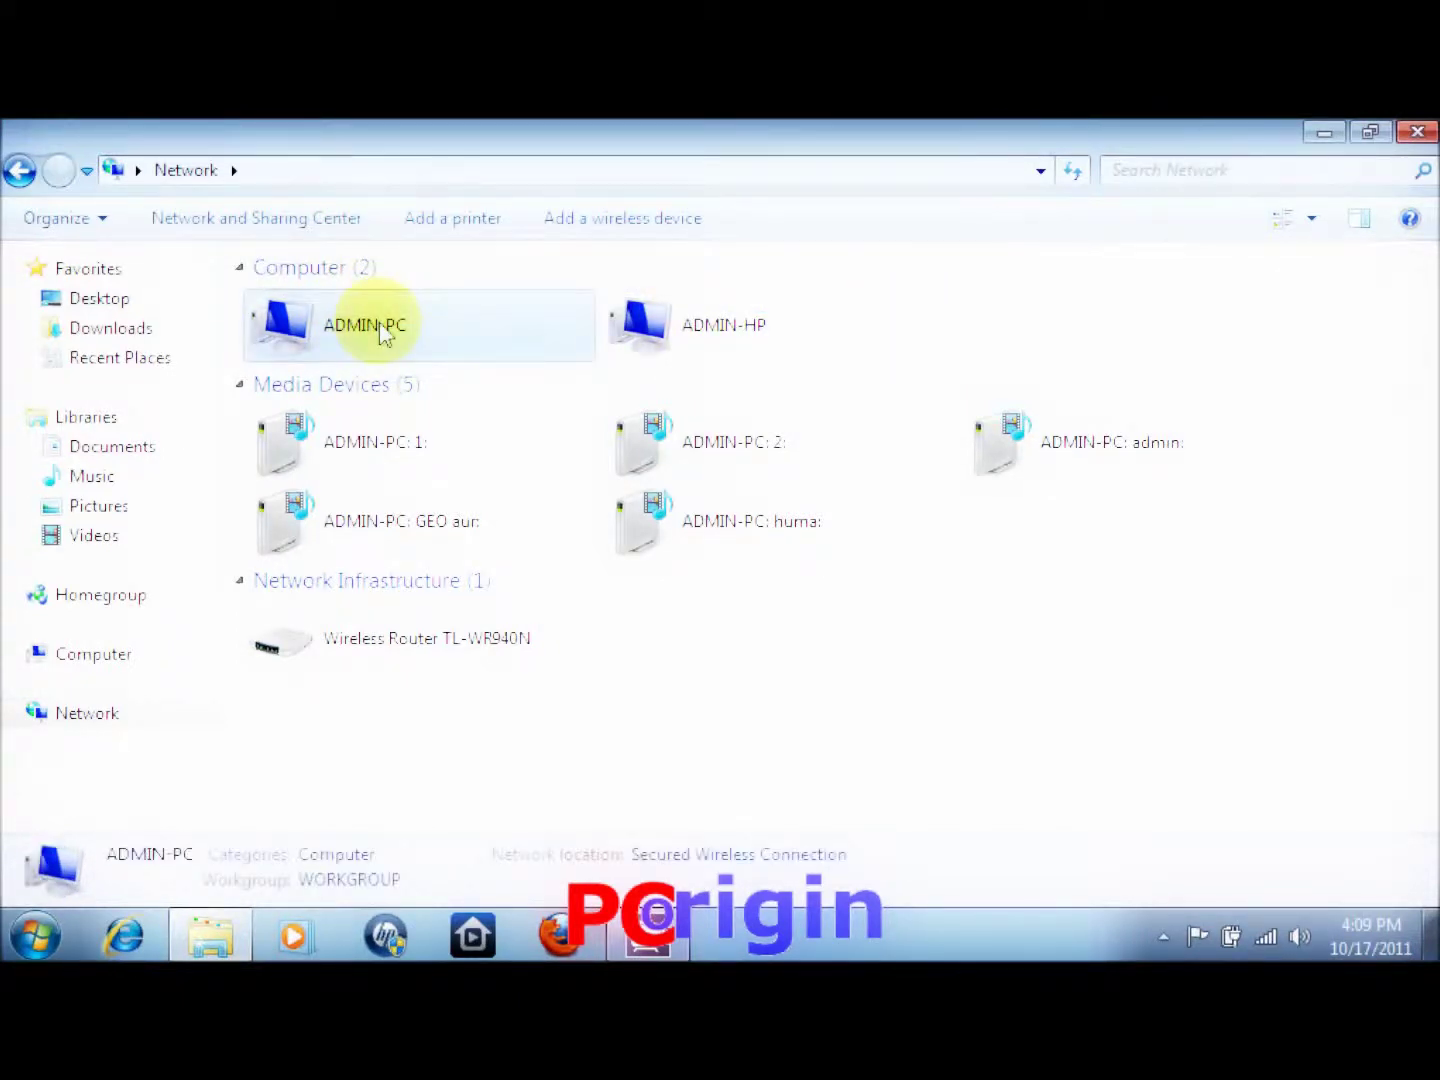
Open ADMIN-PC and sign in with its account user name and password
right_click(385, 333)
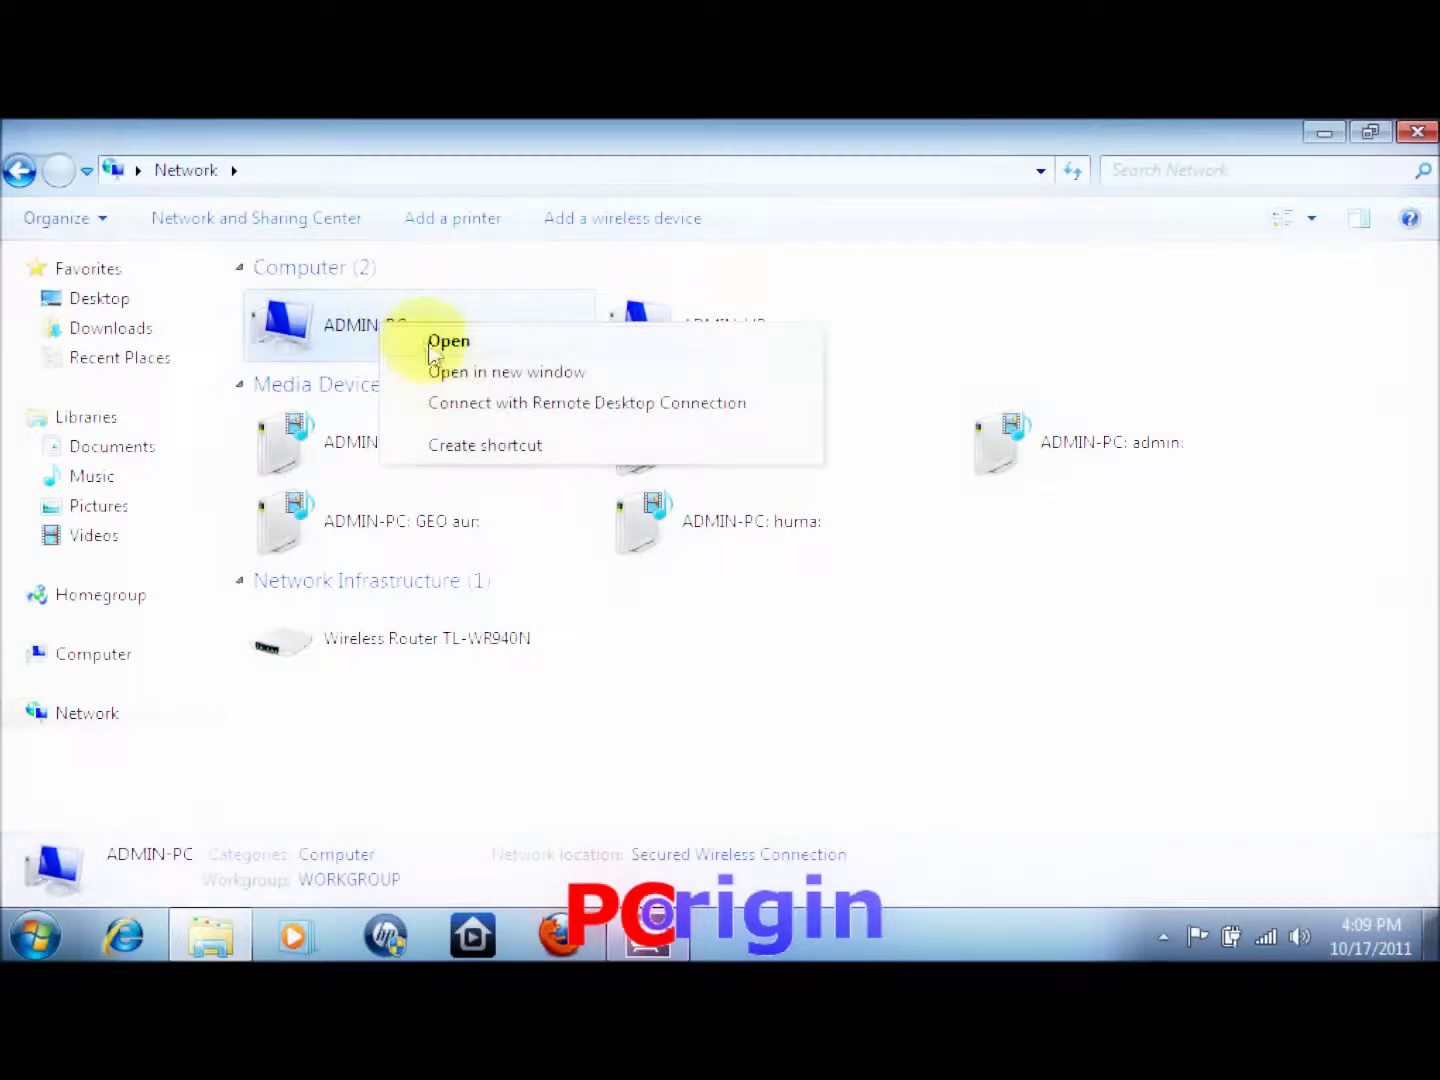
left_click(433, 352)
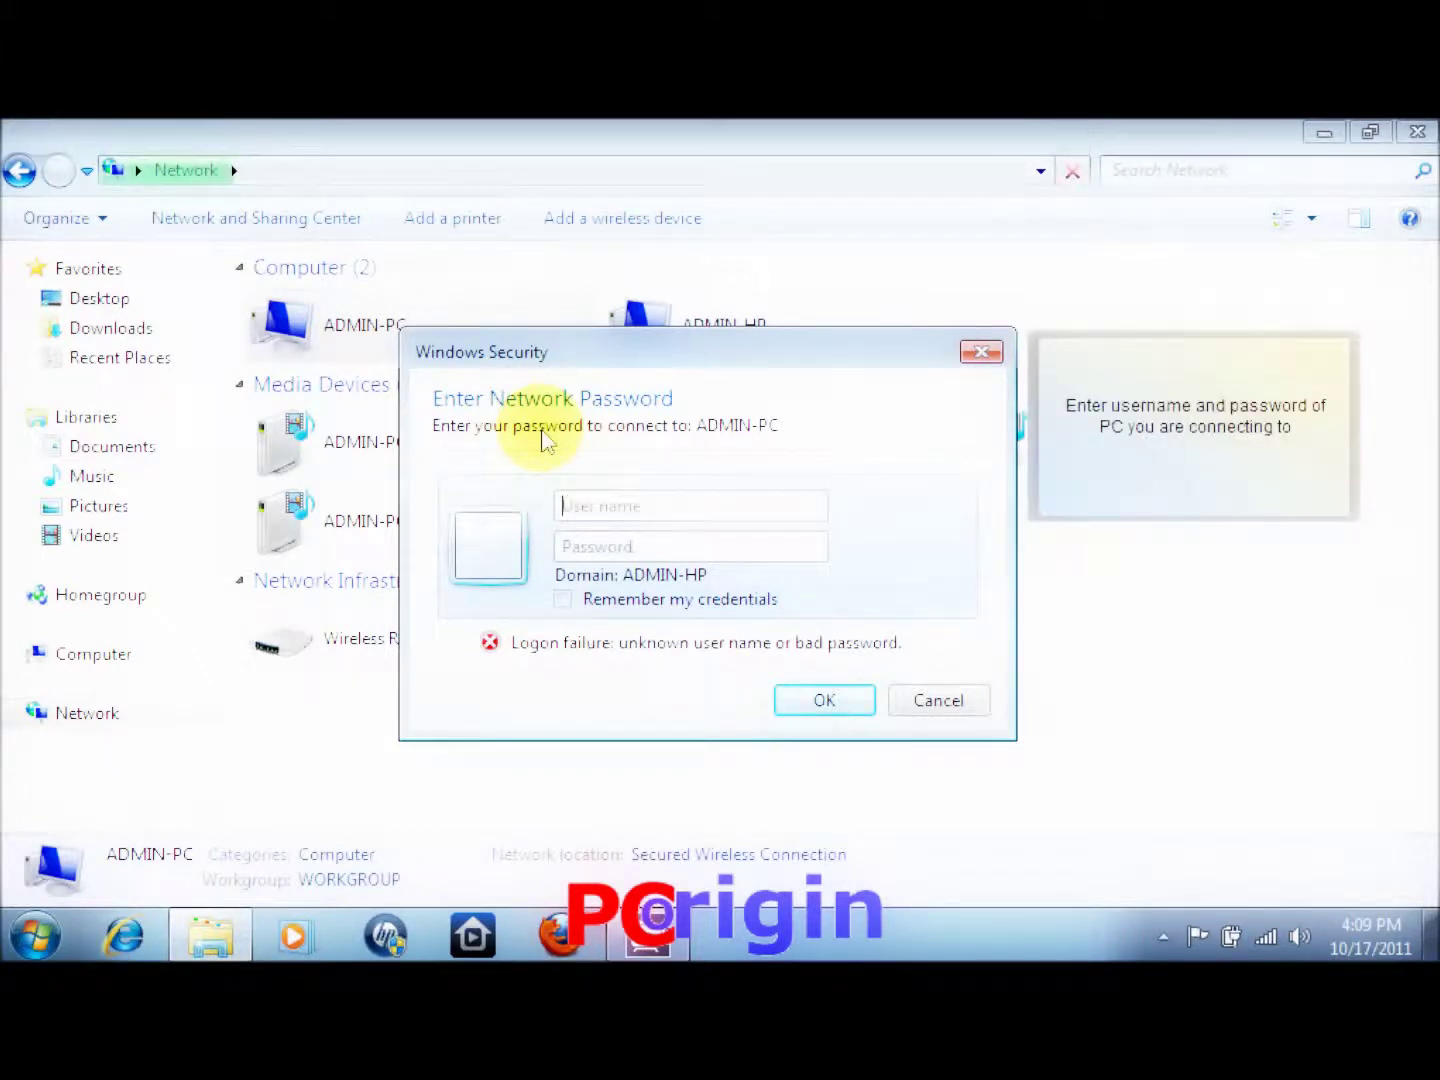
left_click(653, 509)
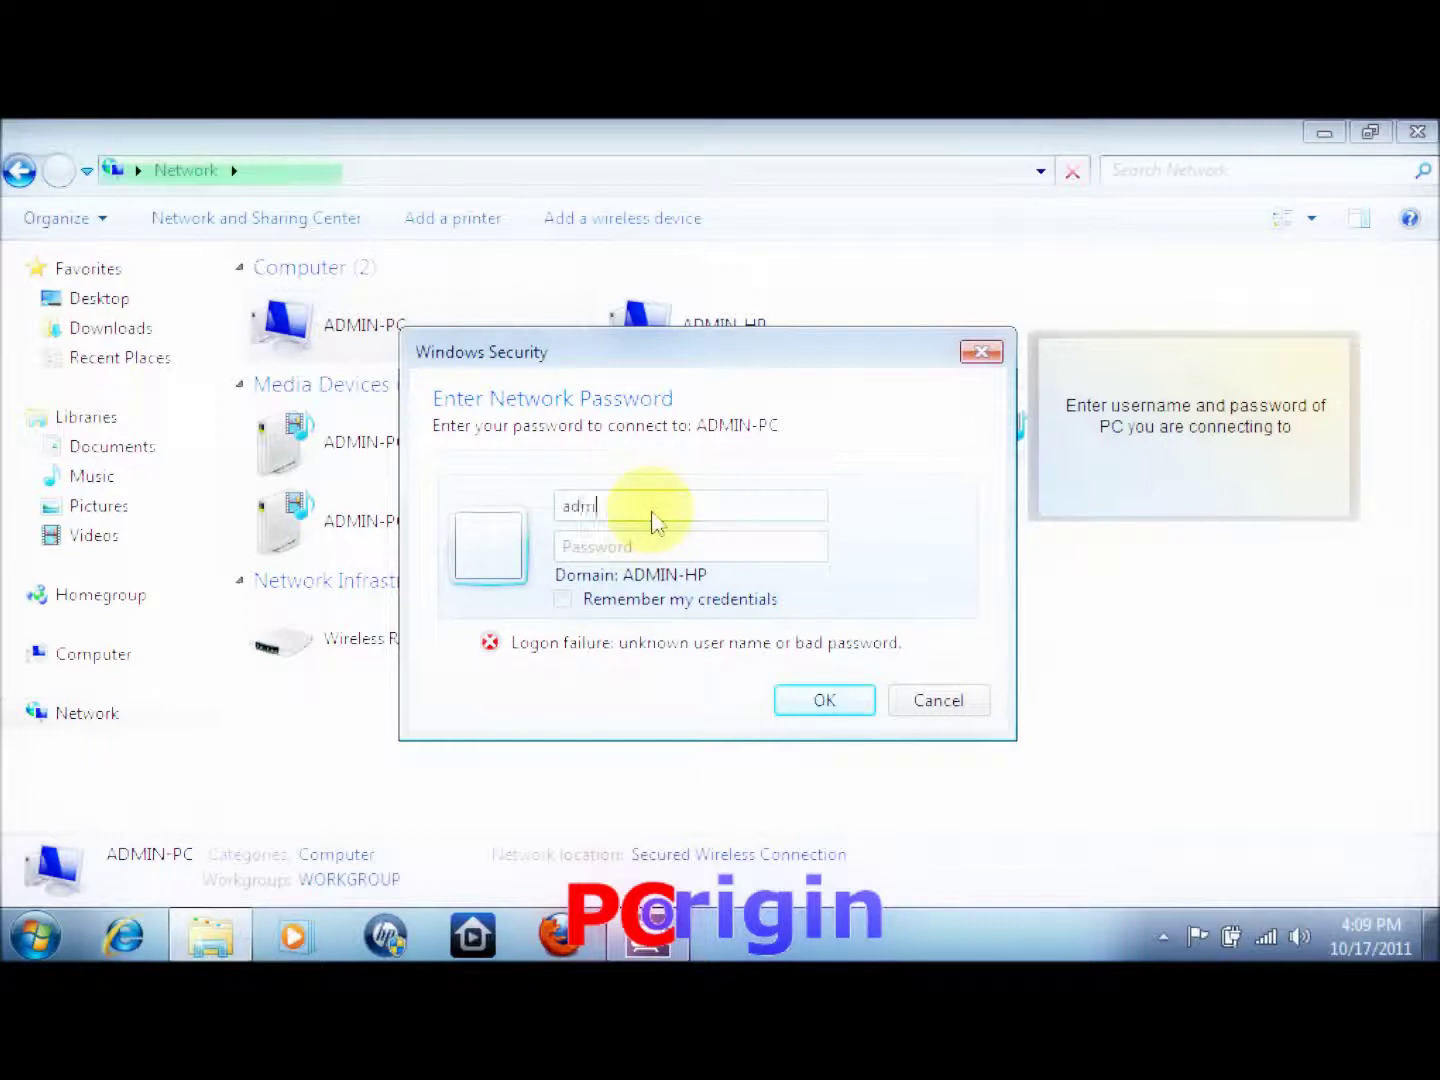
type("ad")
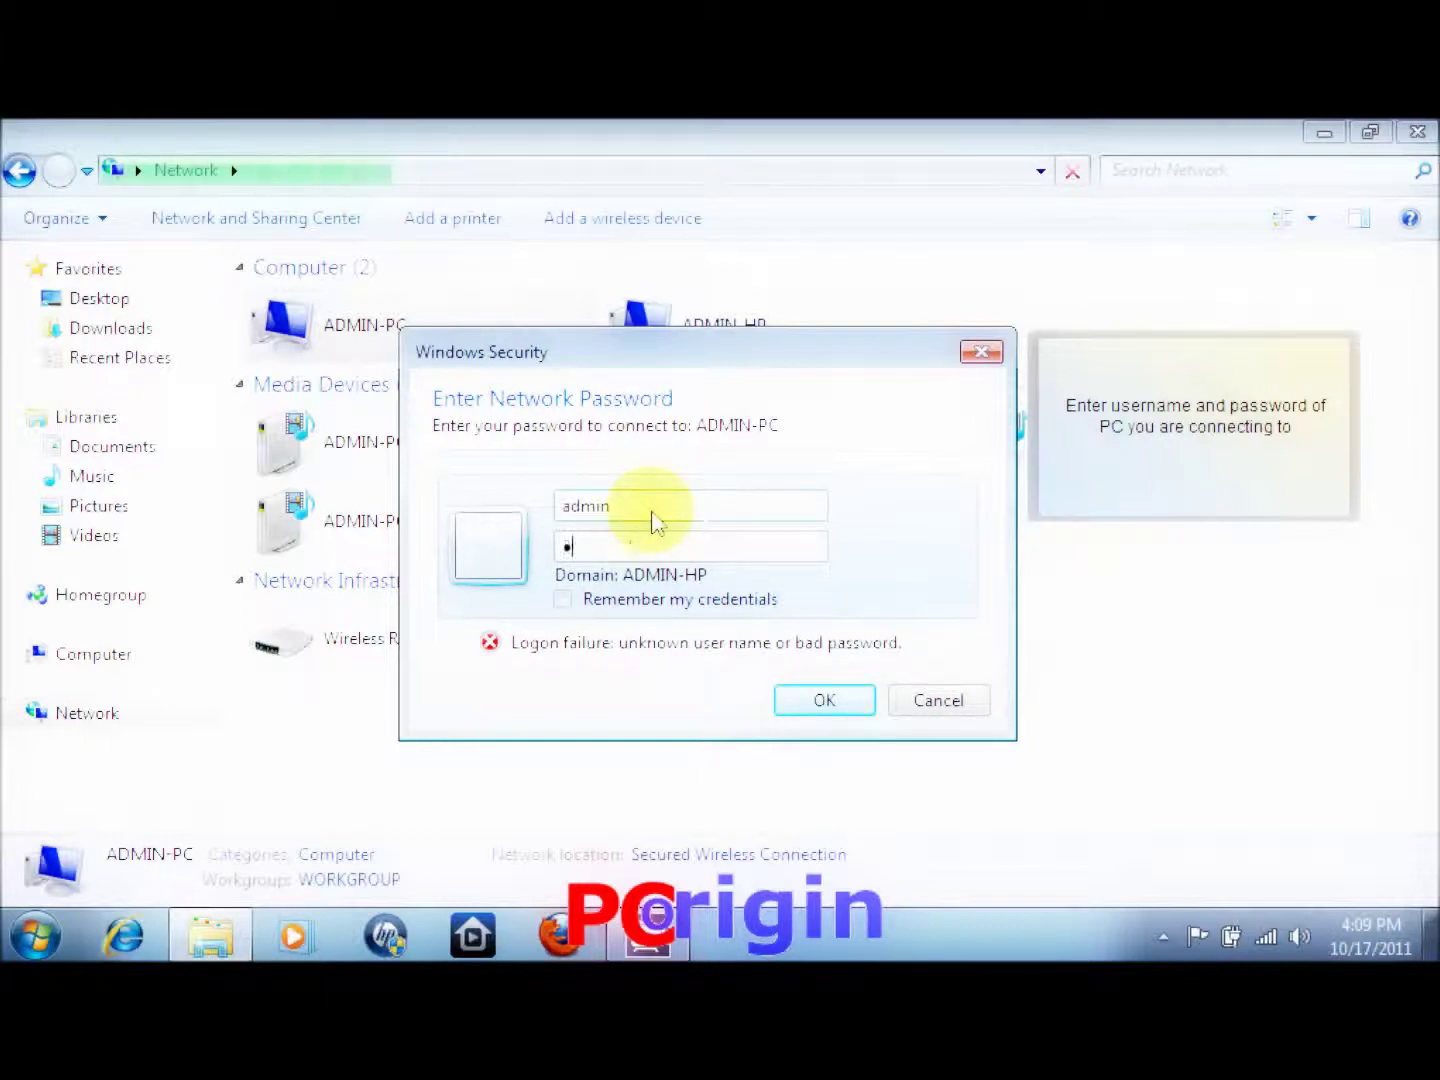
type("m")
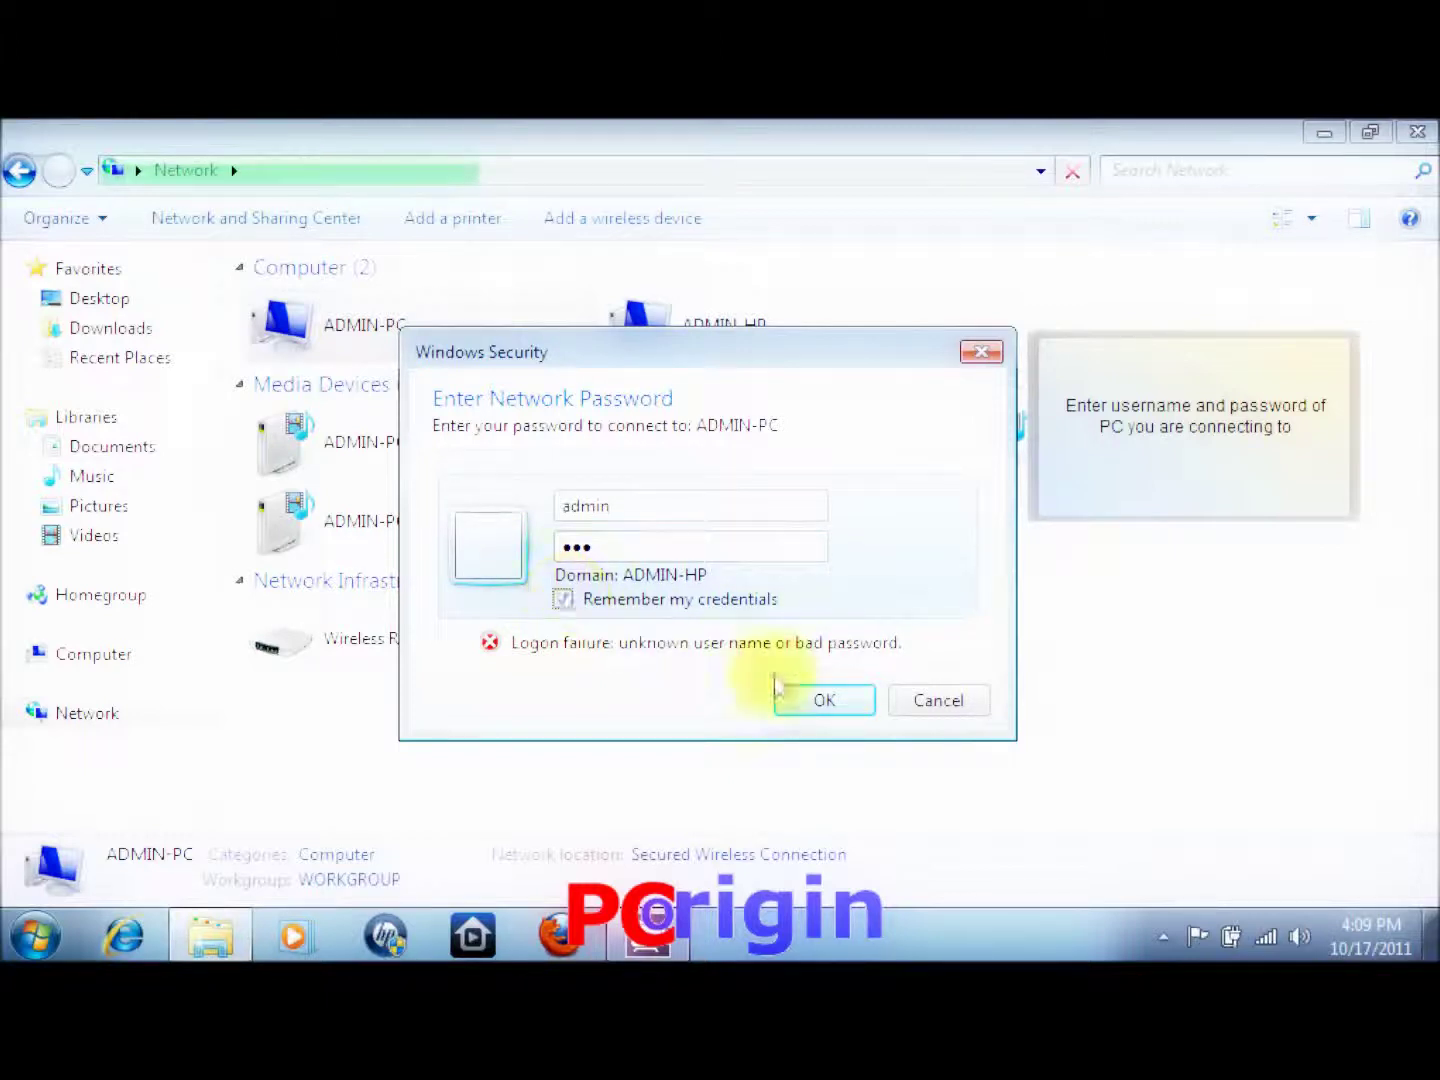
left_click(820, 700)
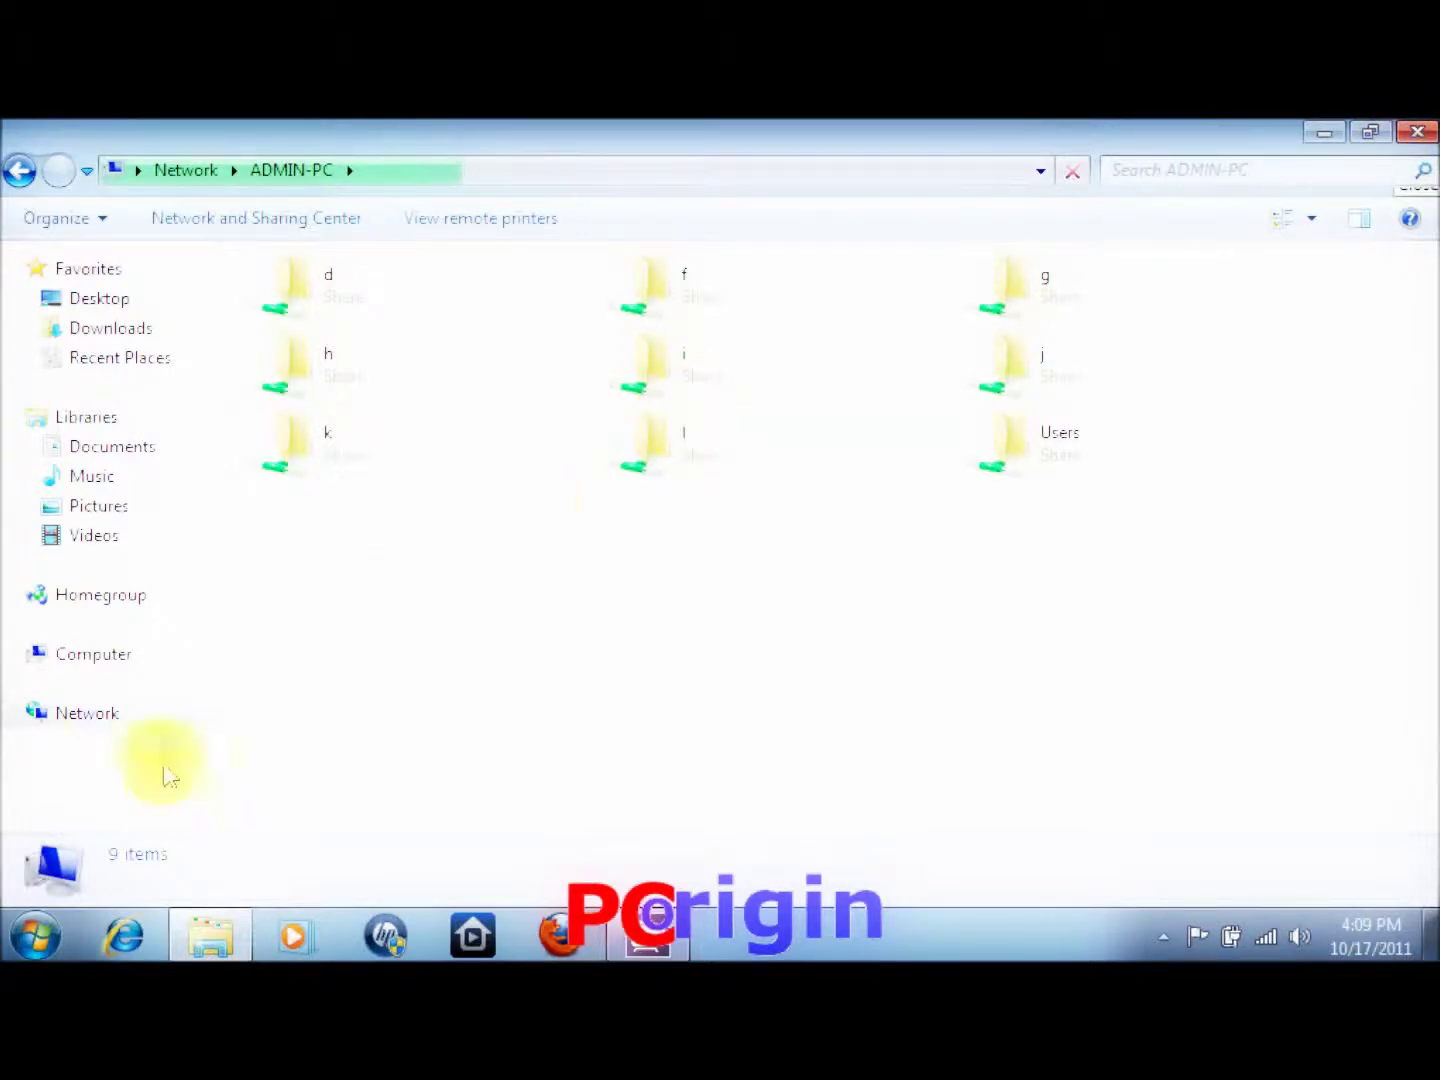
Open the Properties of Local Disk (C:) from the Computer view
left_click(37, 937)
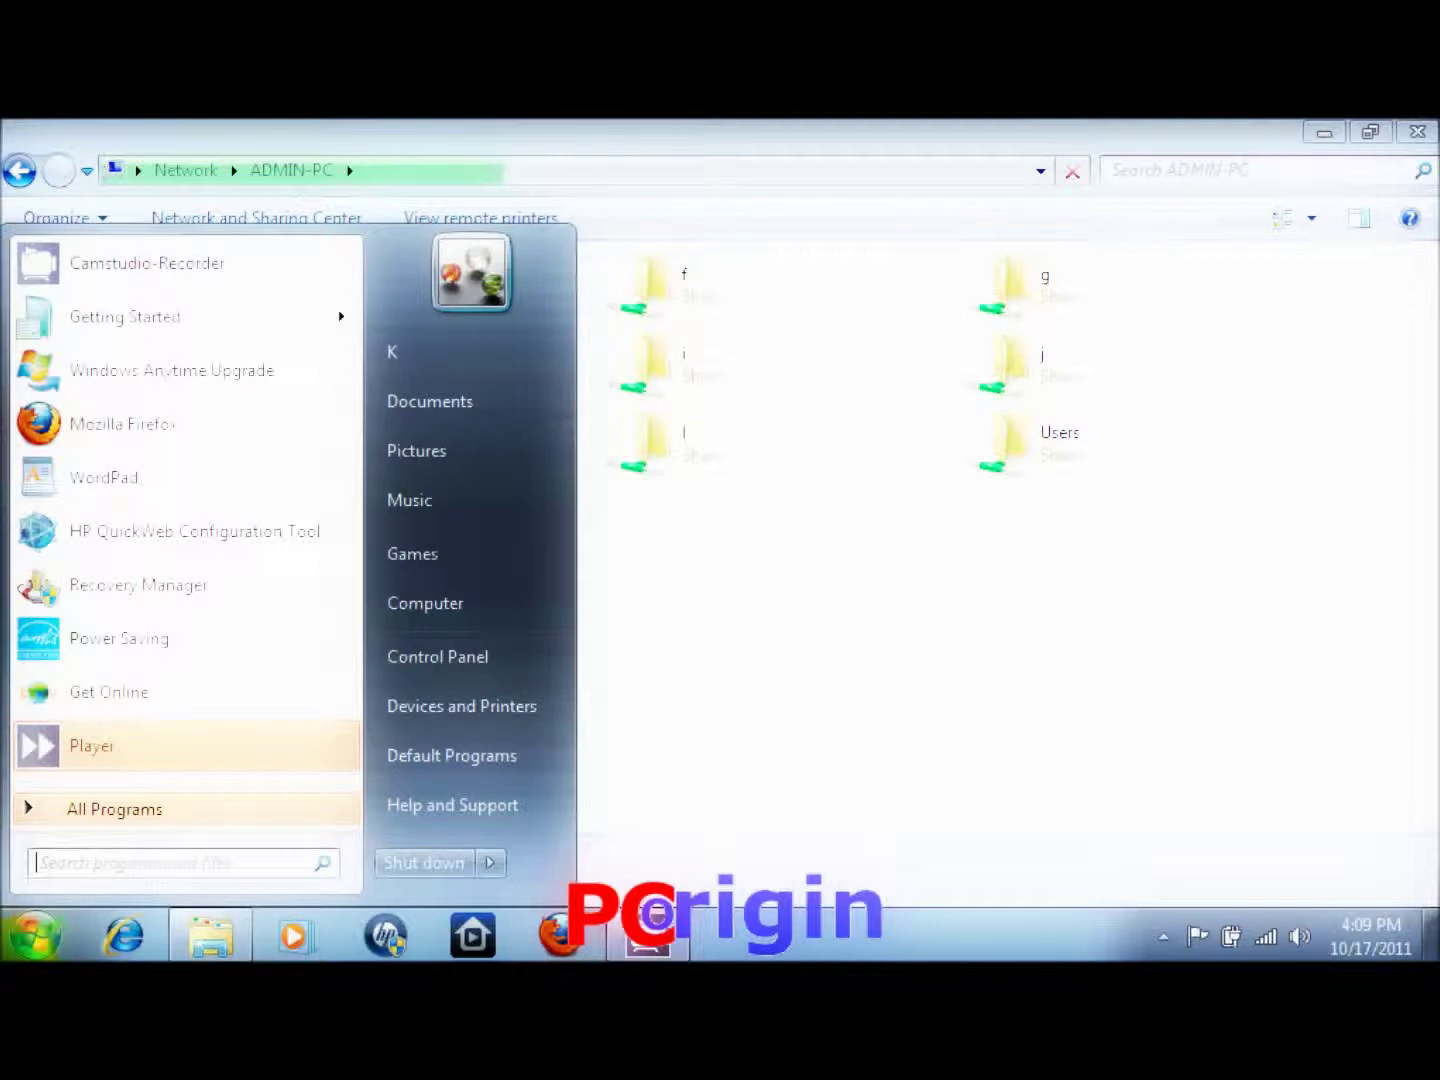
left_click(426, 630)
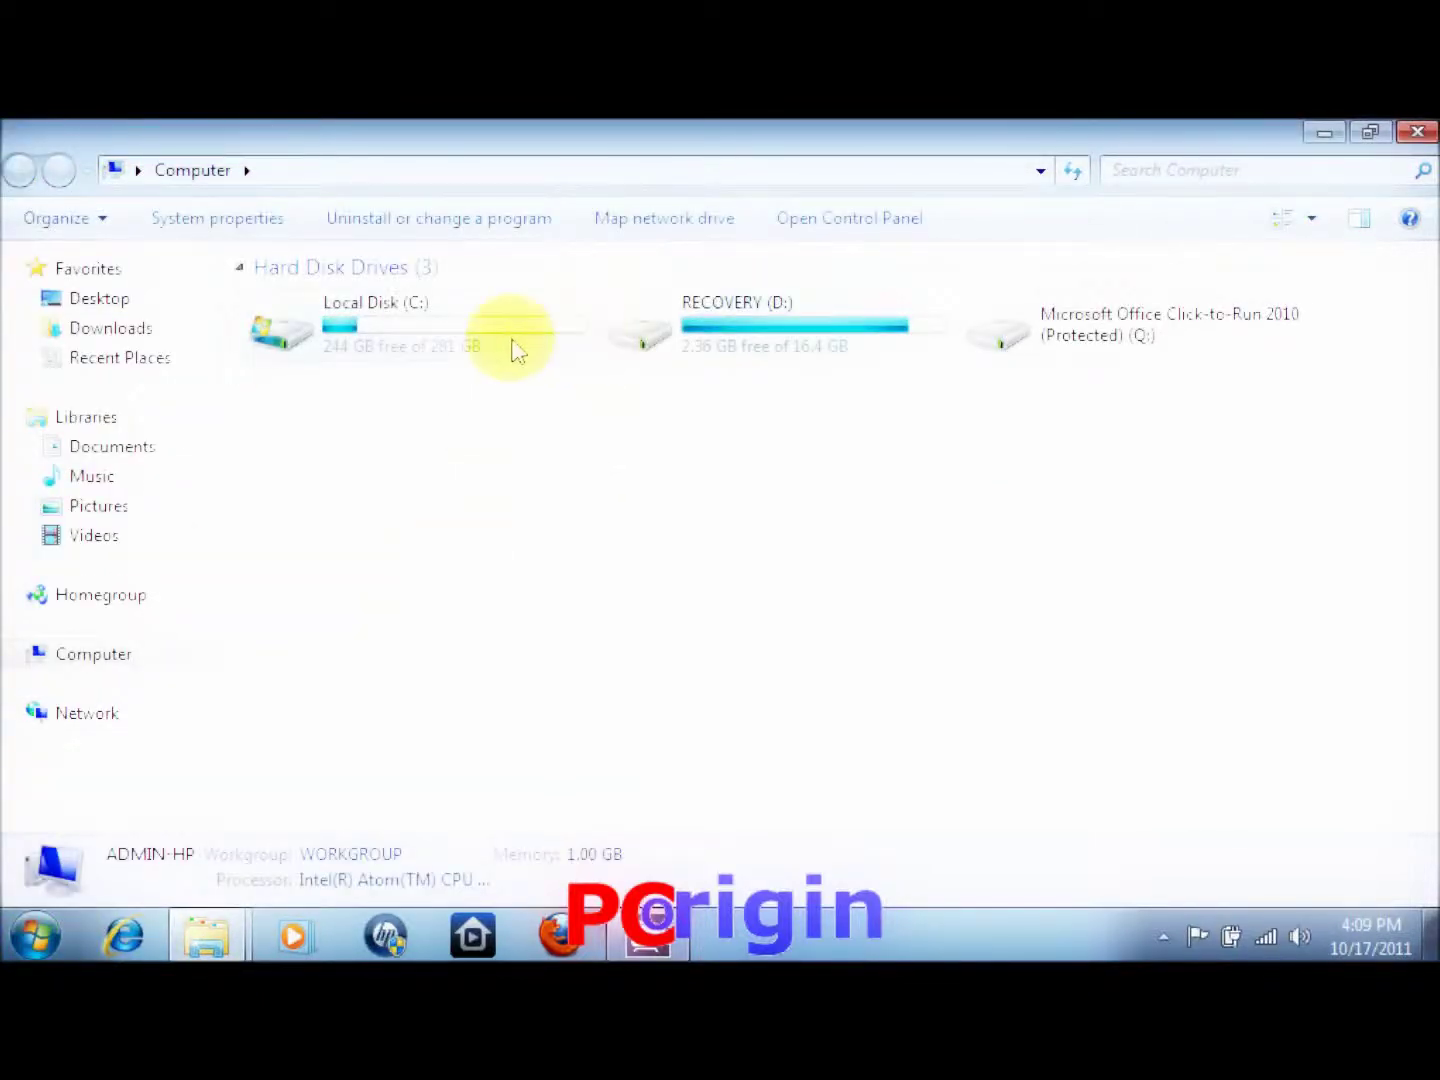
right_click(517, 350)
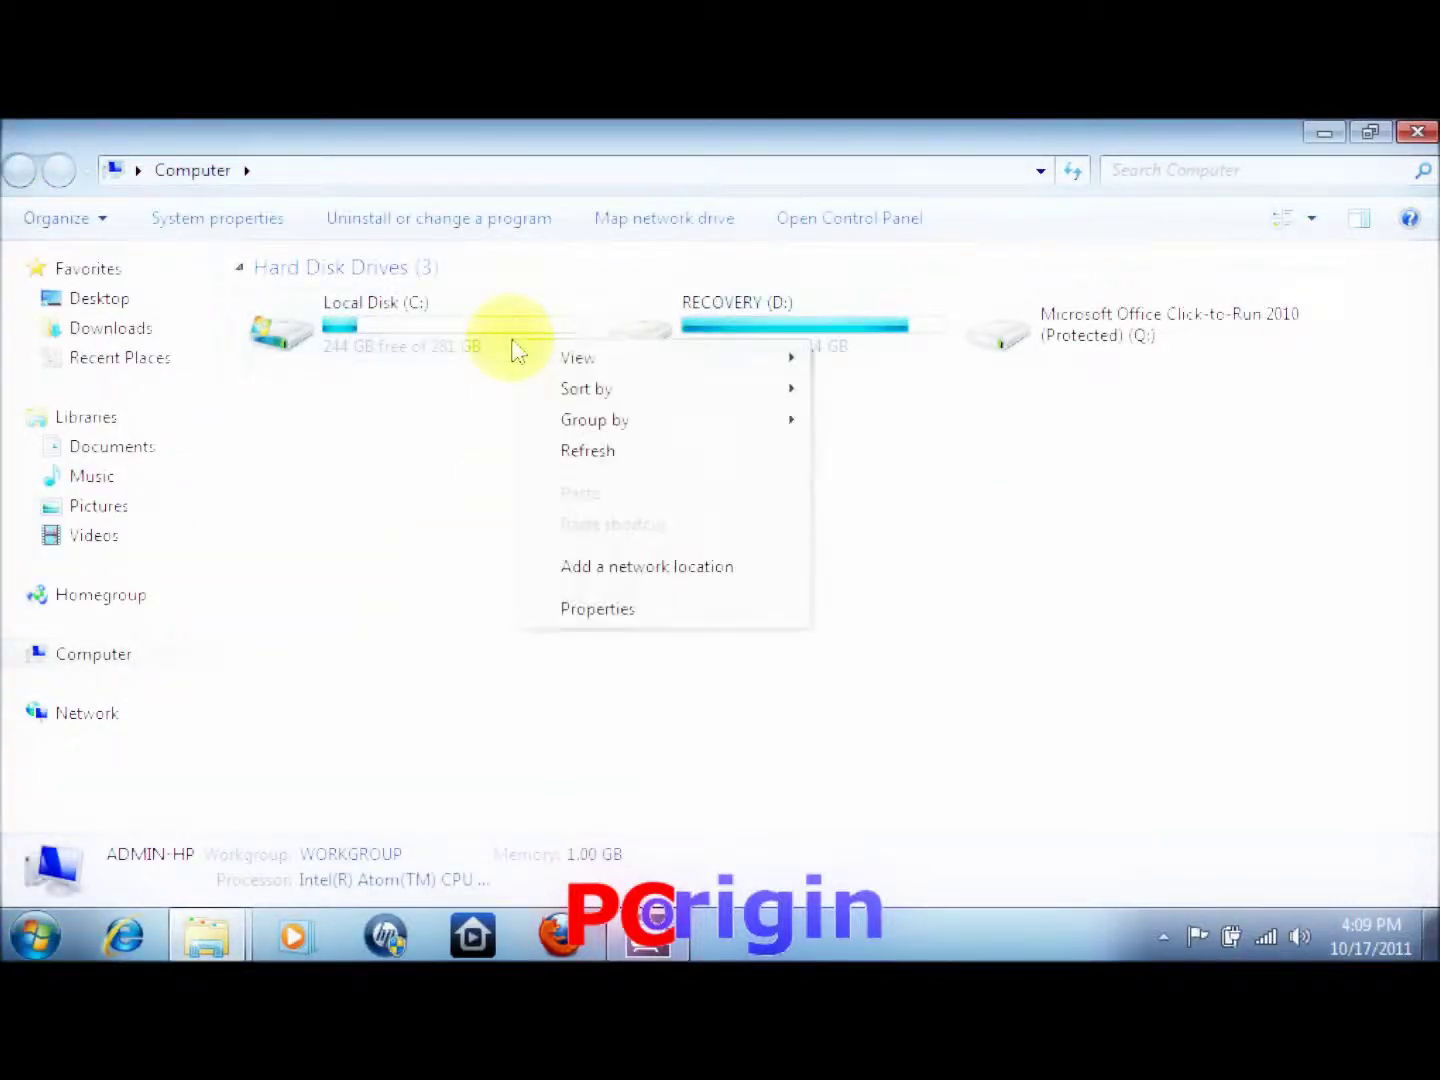
left_click(462, 339)
right_click(463, 340)
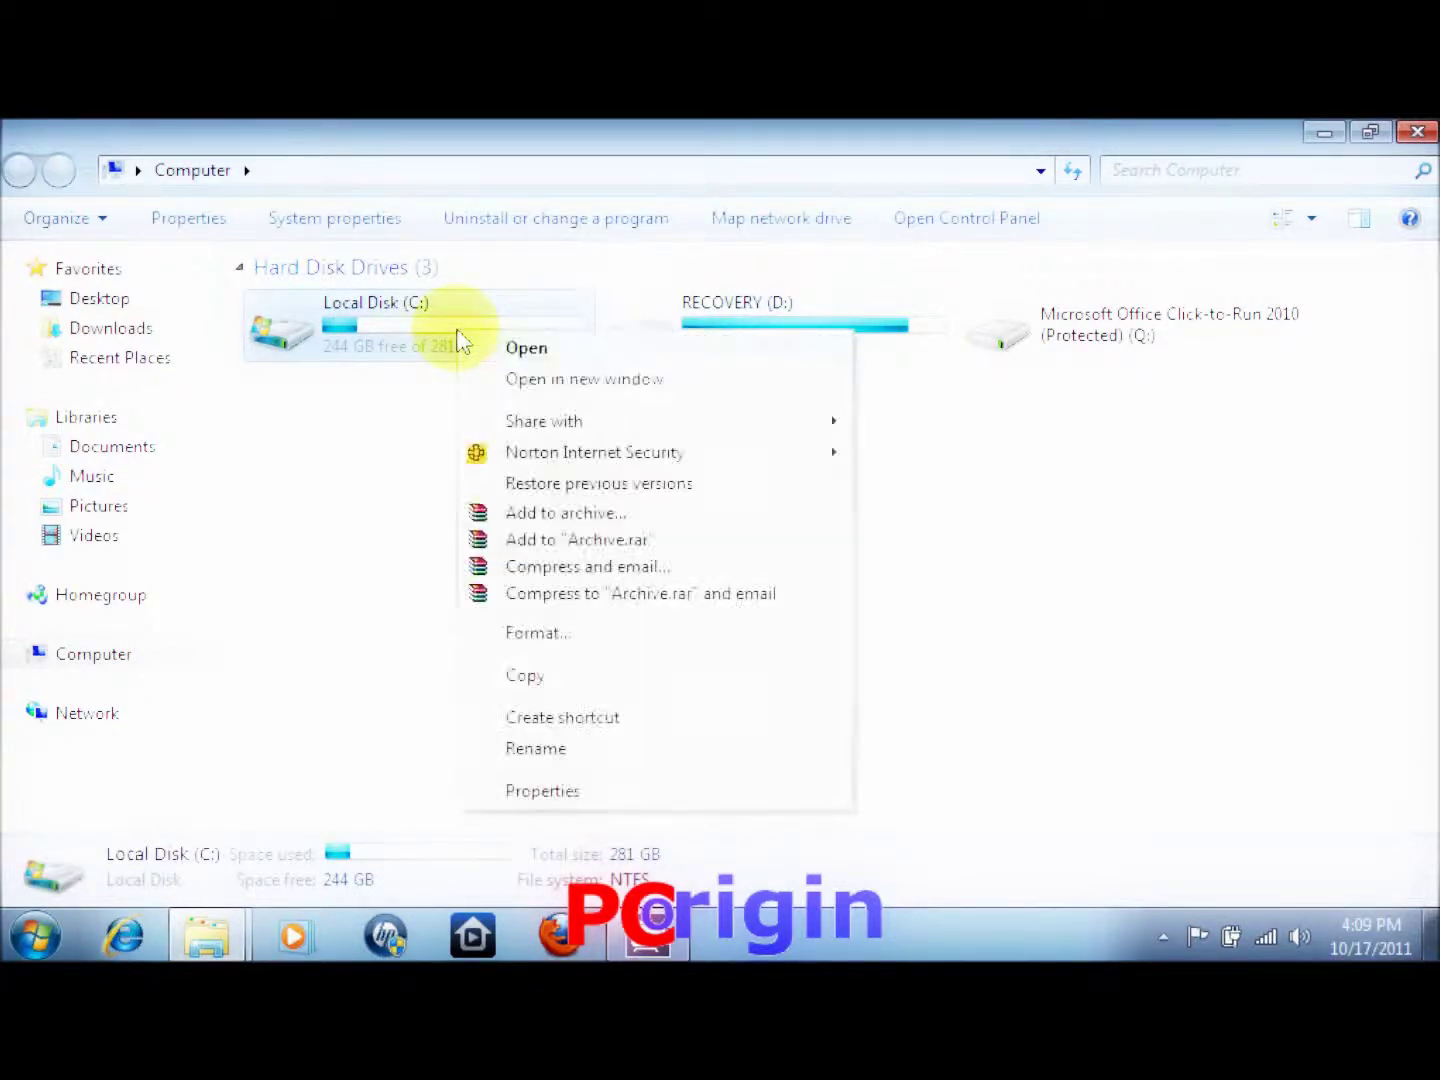
left_click(554, 791)
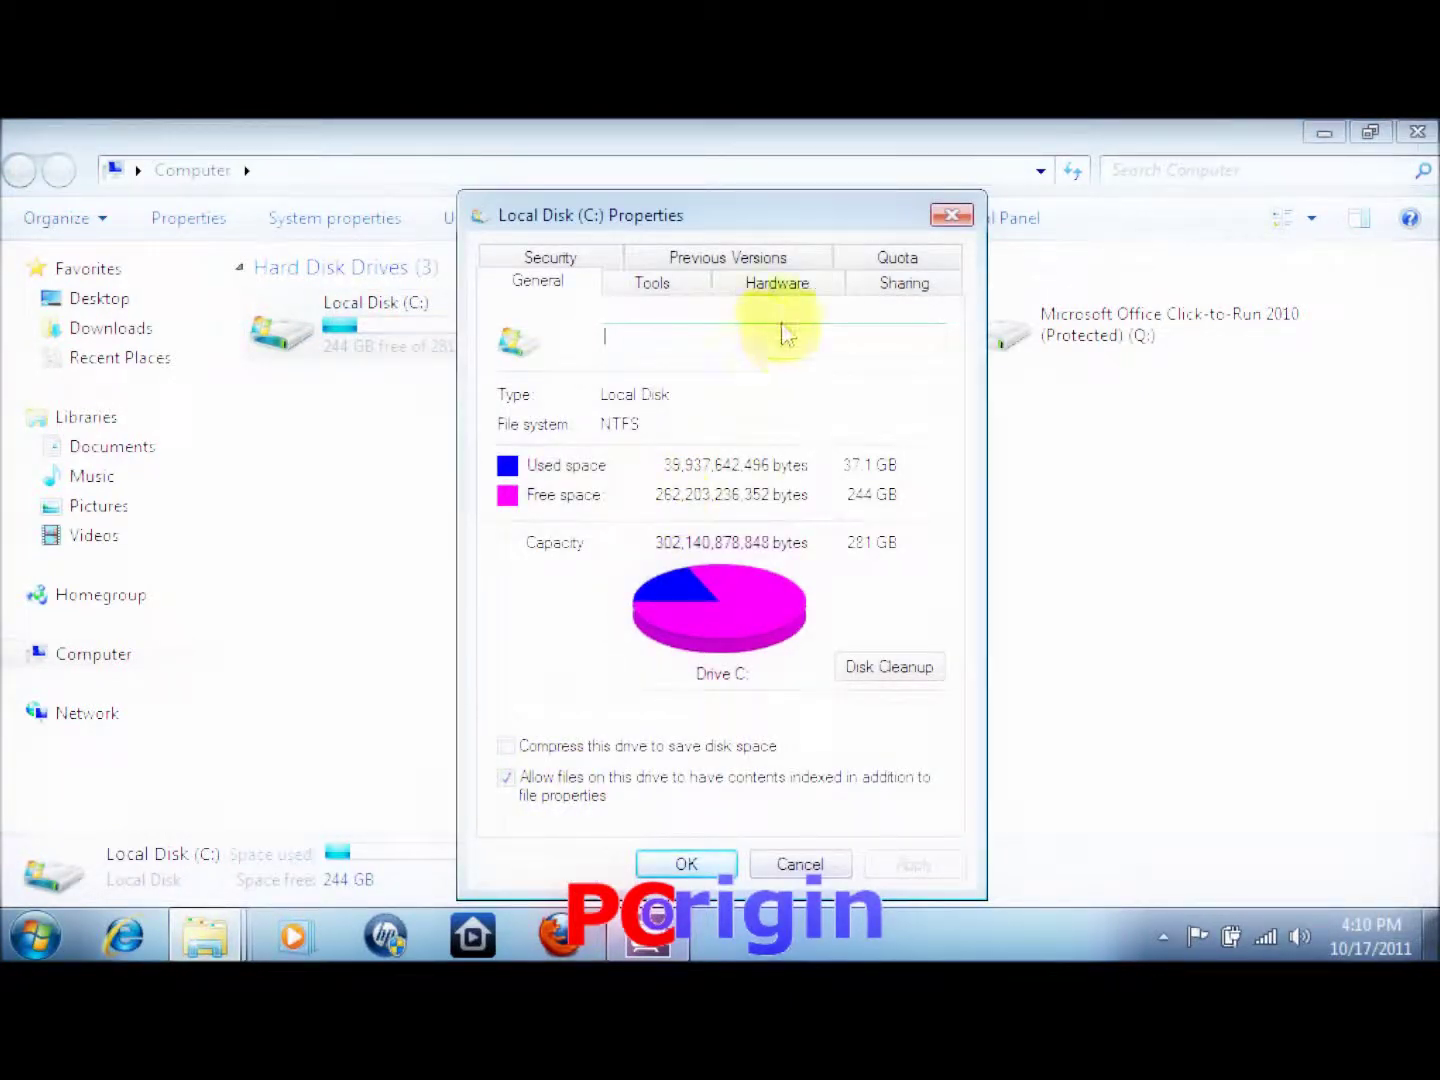
Share Local Disk (C:) via Advanced Sharing under the share name C, then close its properties
left_click(882, 292)
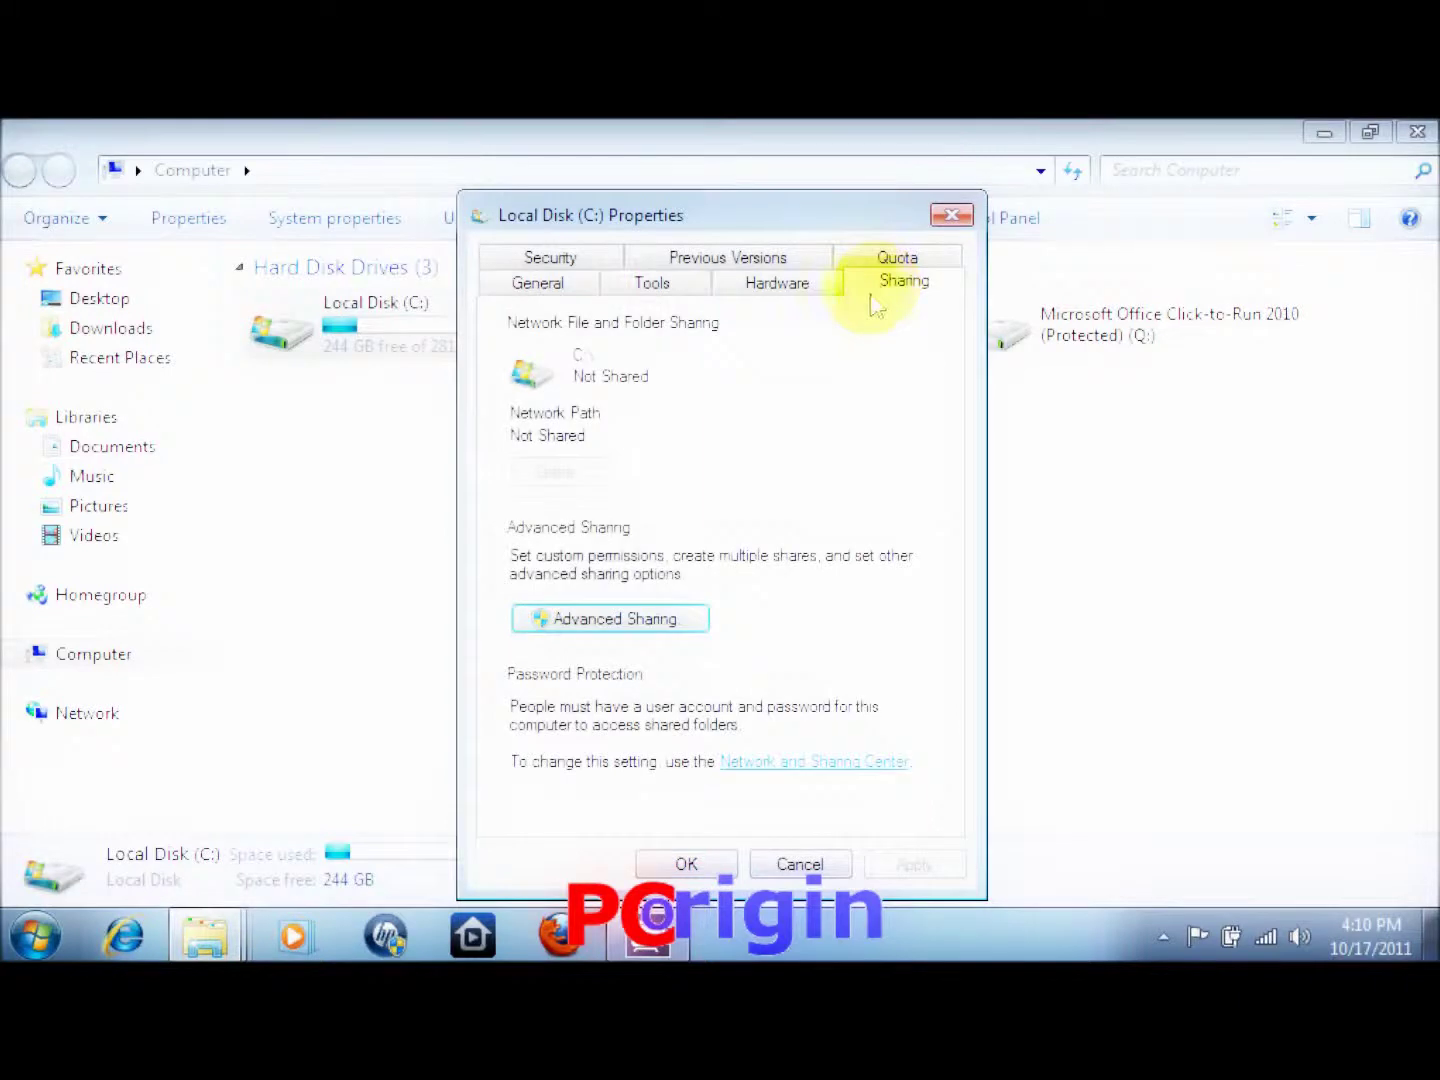
left_click(617, 620)
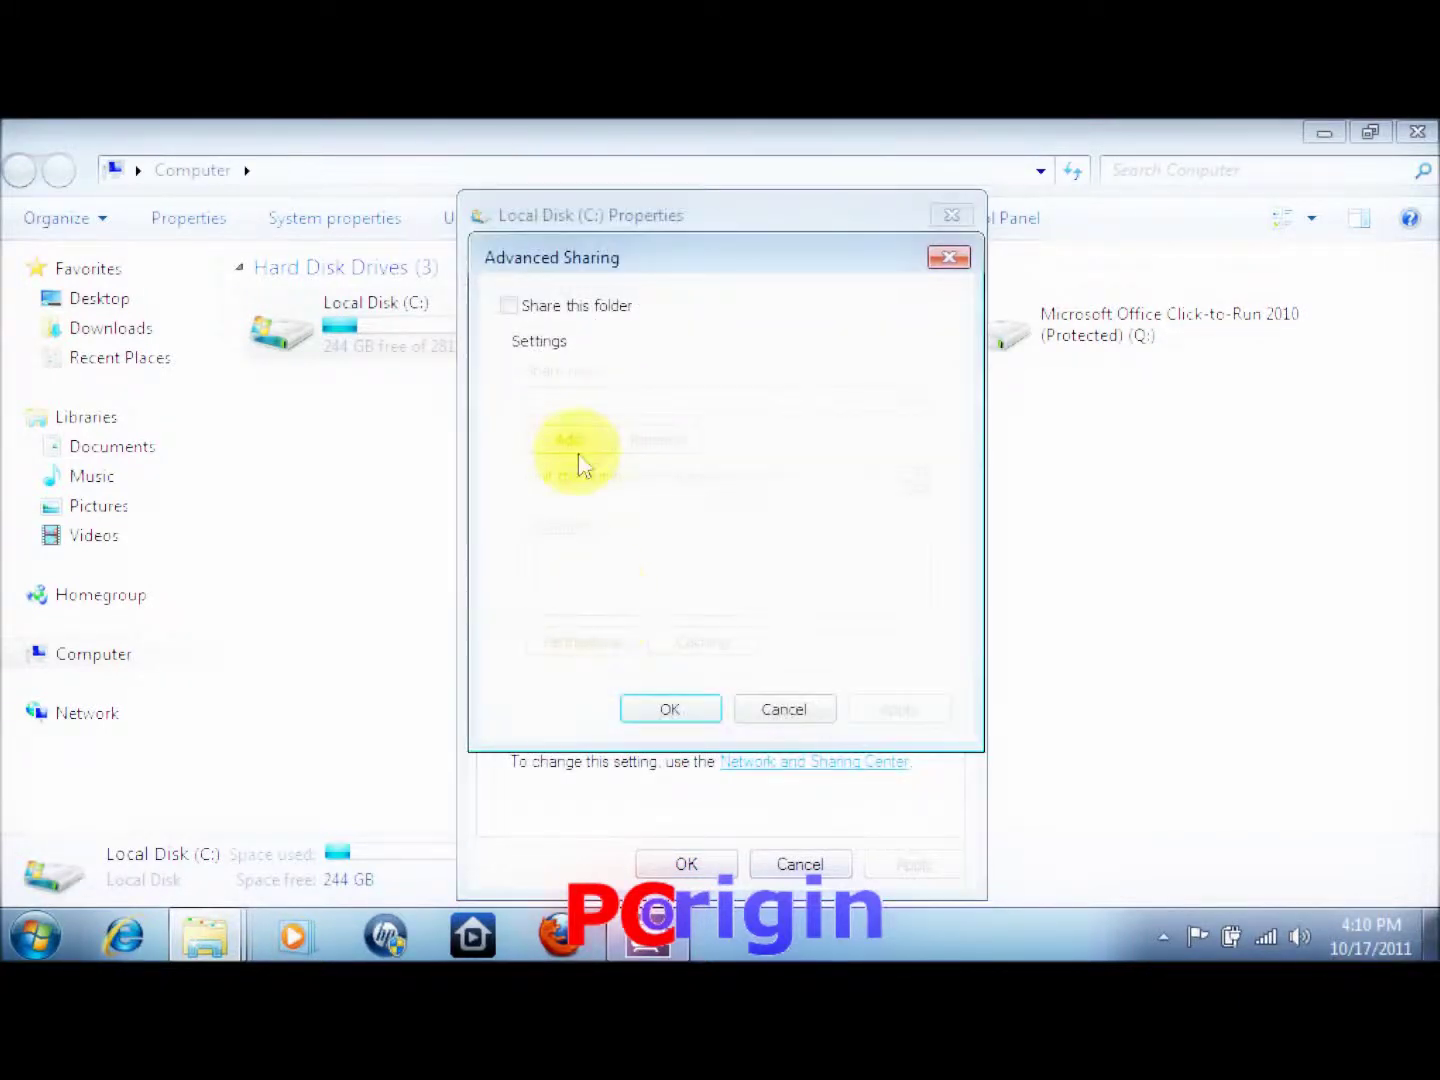
left_click(510, 311)
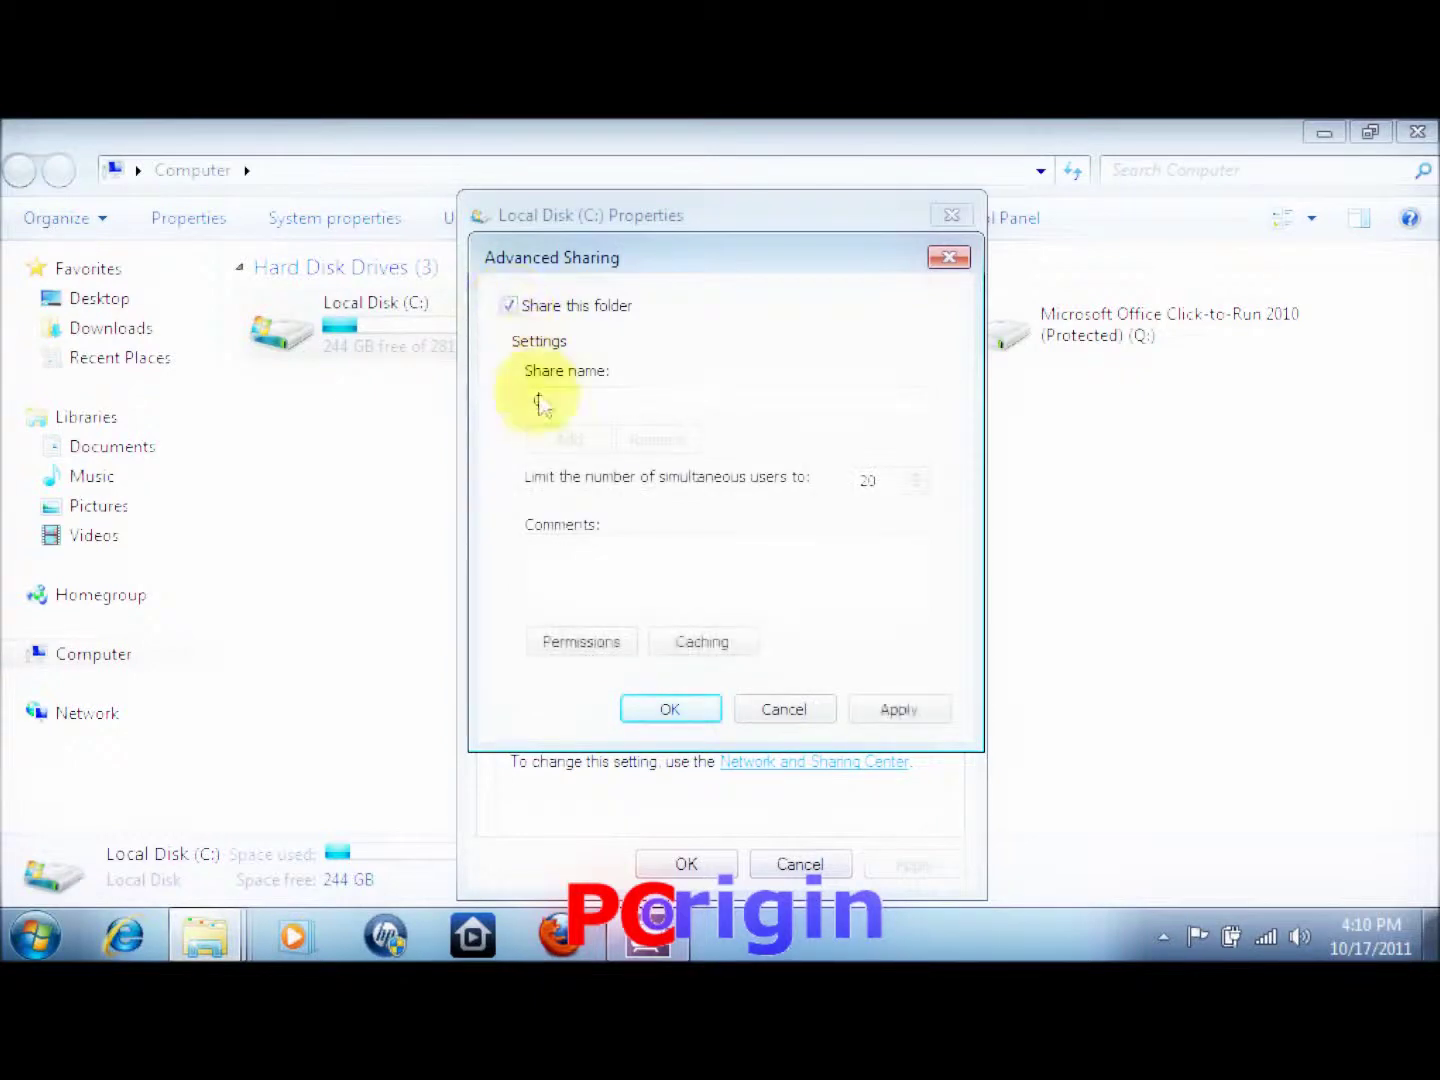
left_click_drag(558, 410, 485, 405)
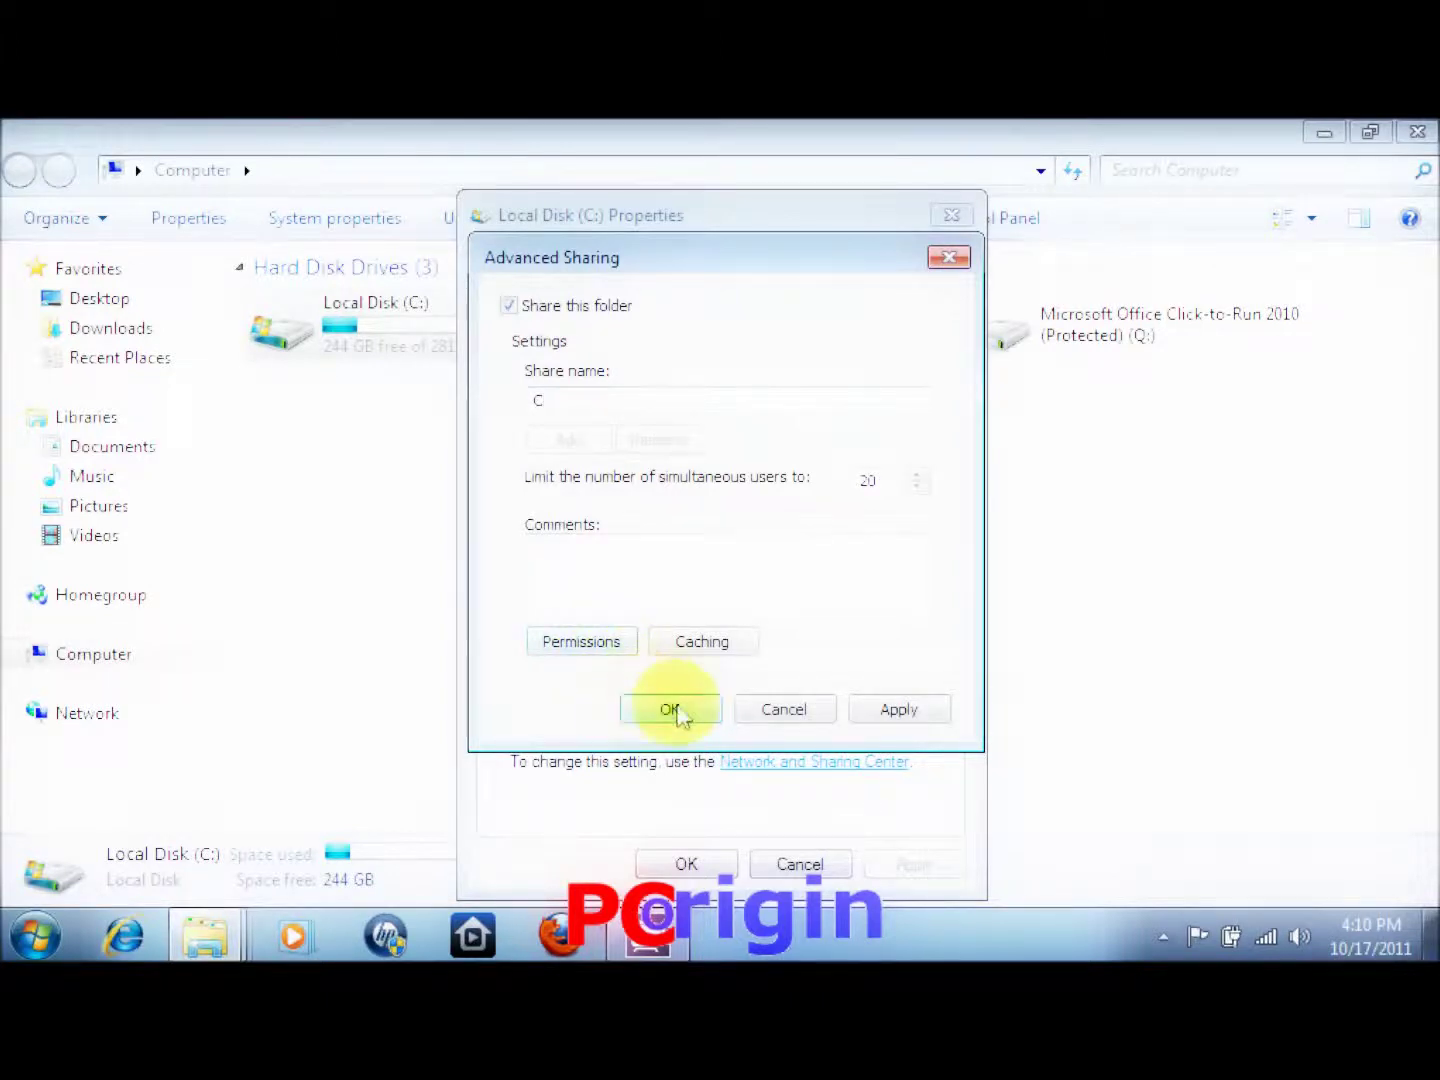
left_click(893, 709)
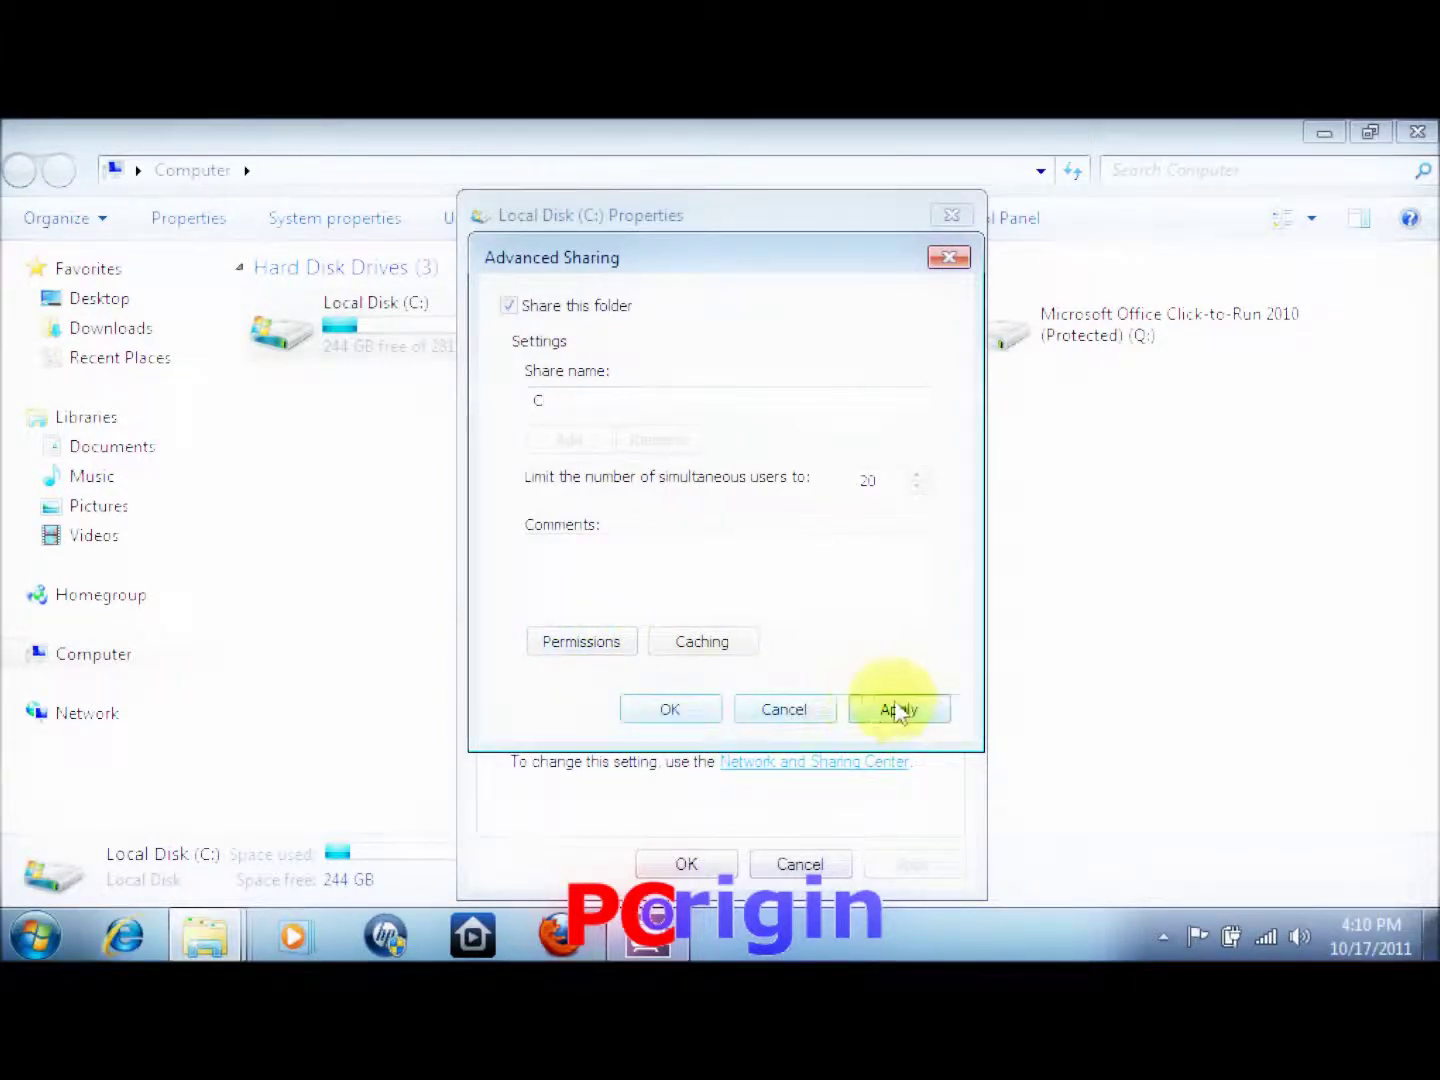
left_click(671, 710)
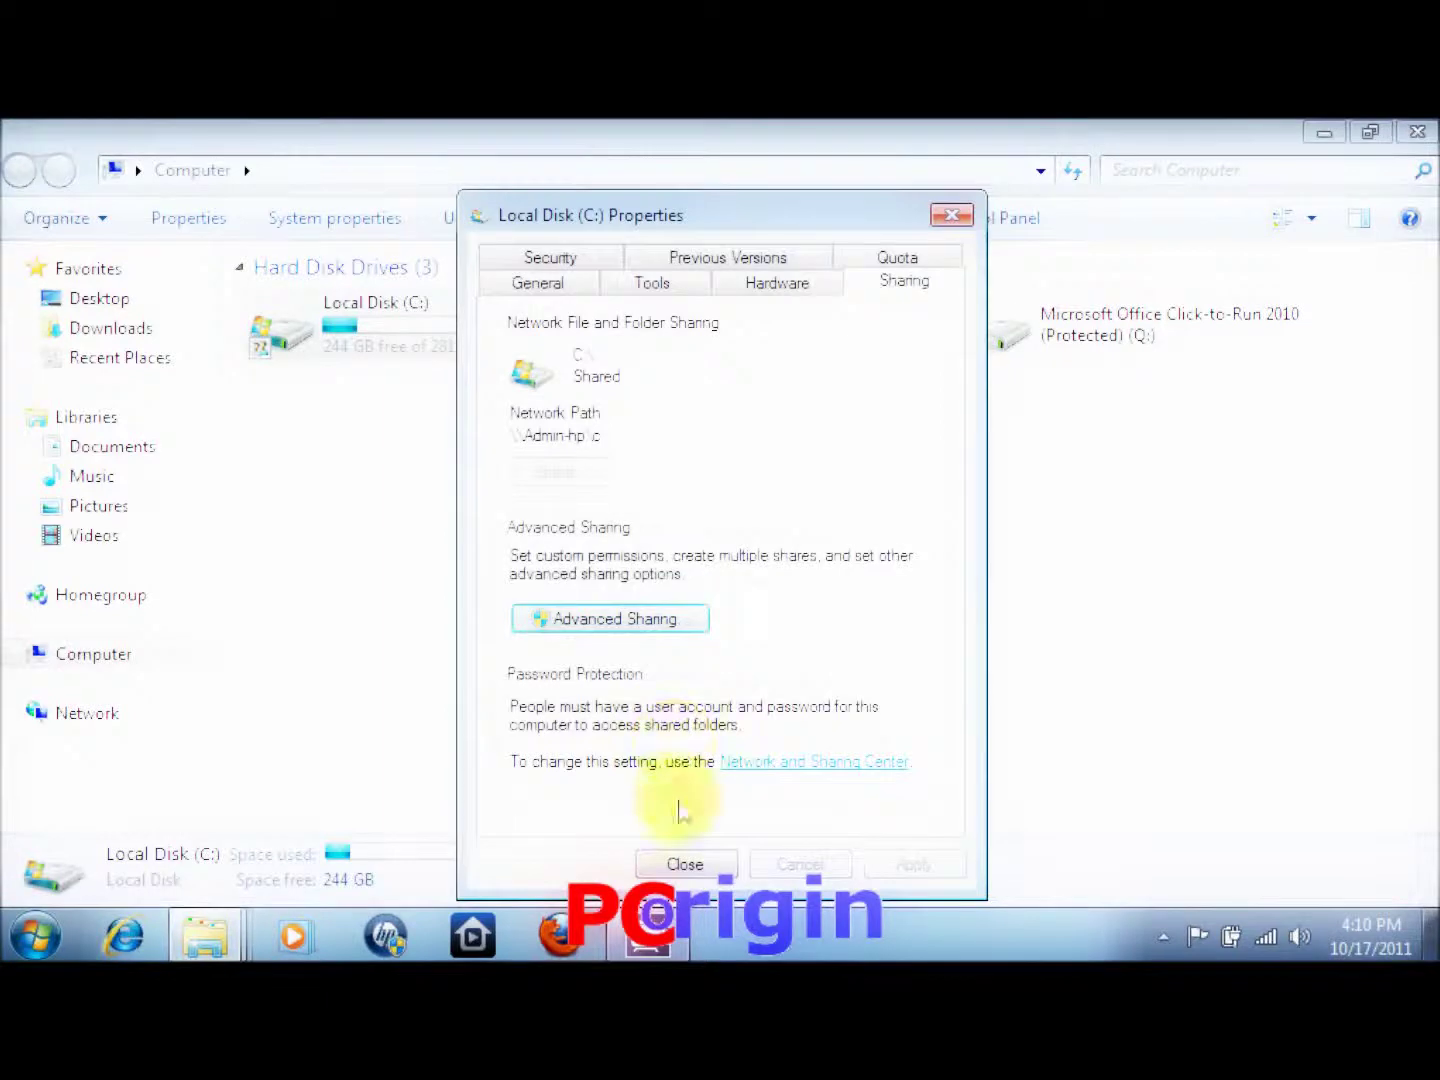
left_click(685, 864)
left_click(428, 499)
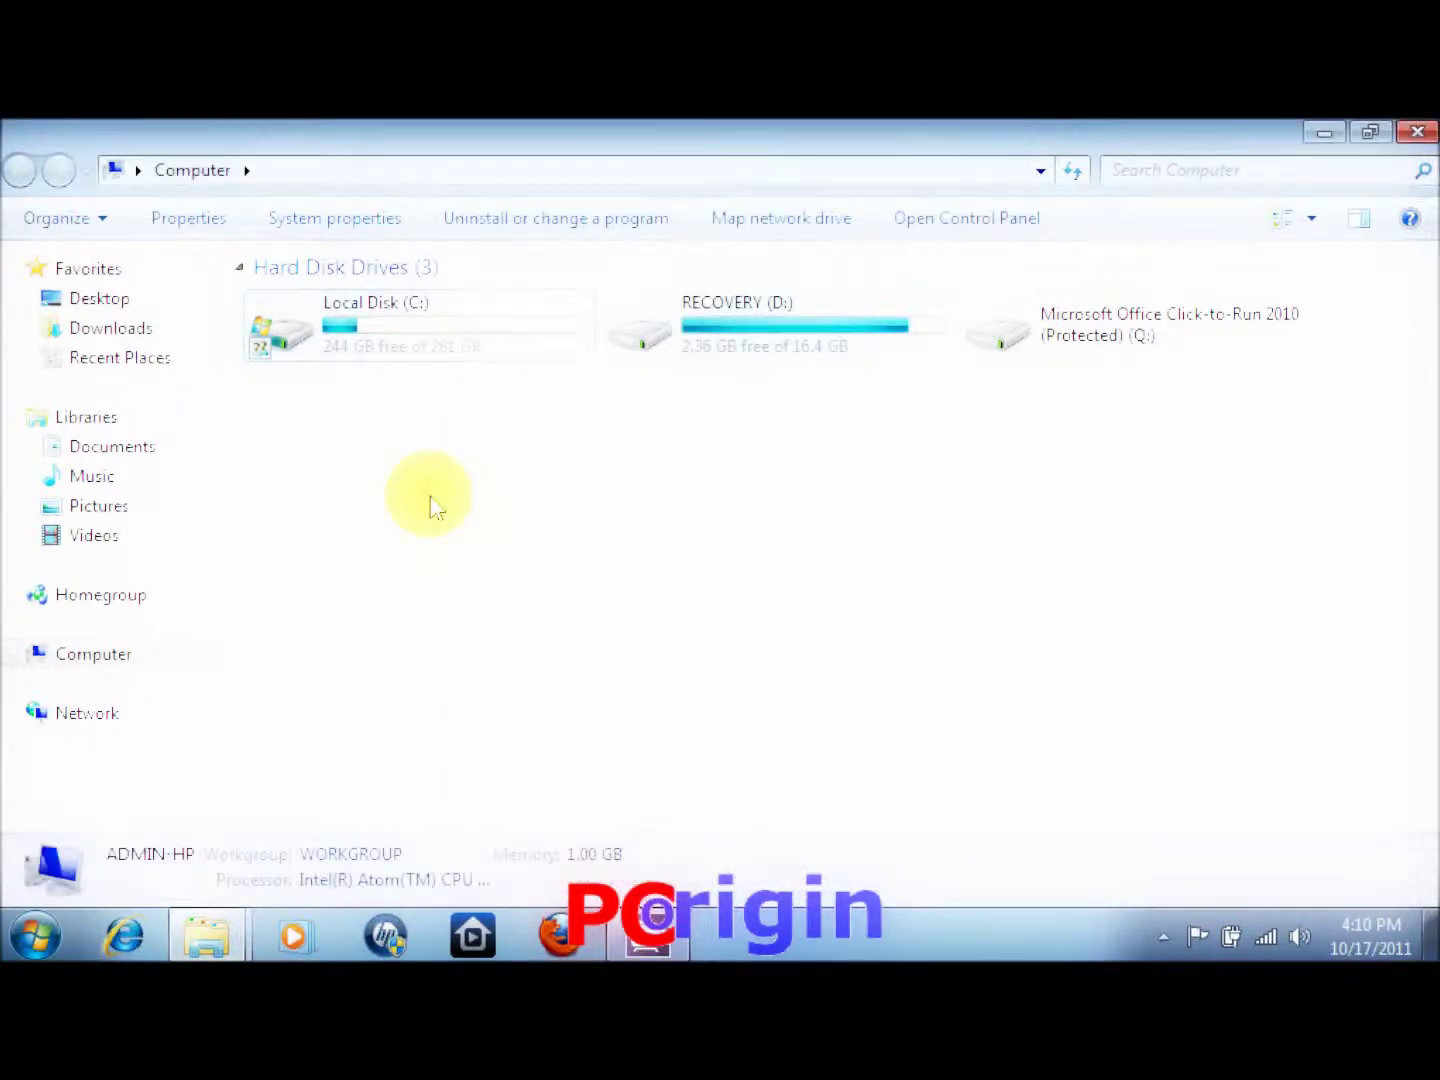
Open ADMIN-HP from the Network folder and browse its shared folder c
left_click(88, 714)
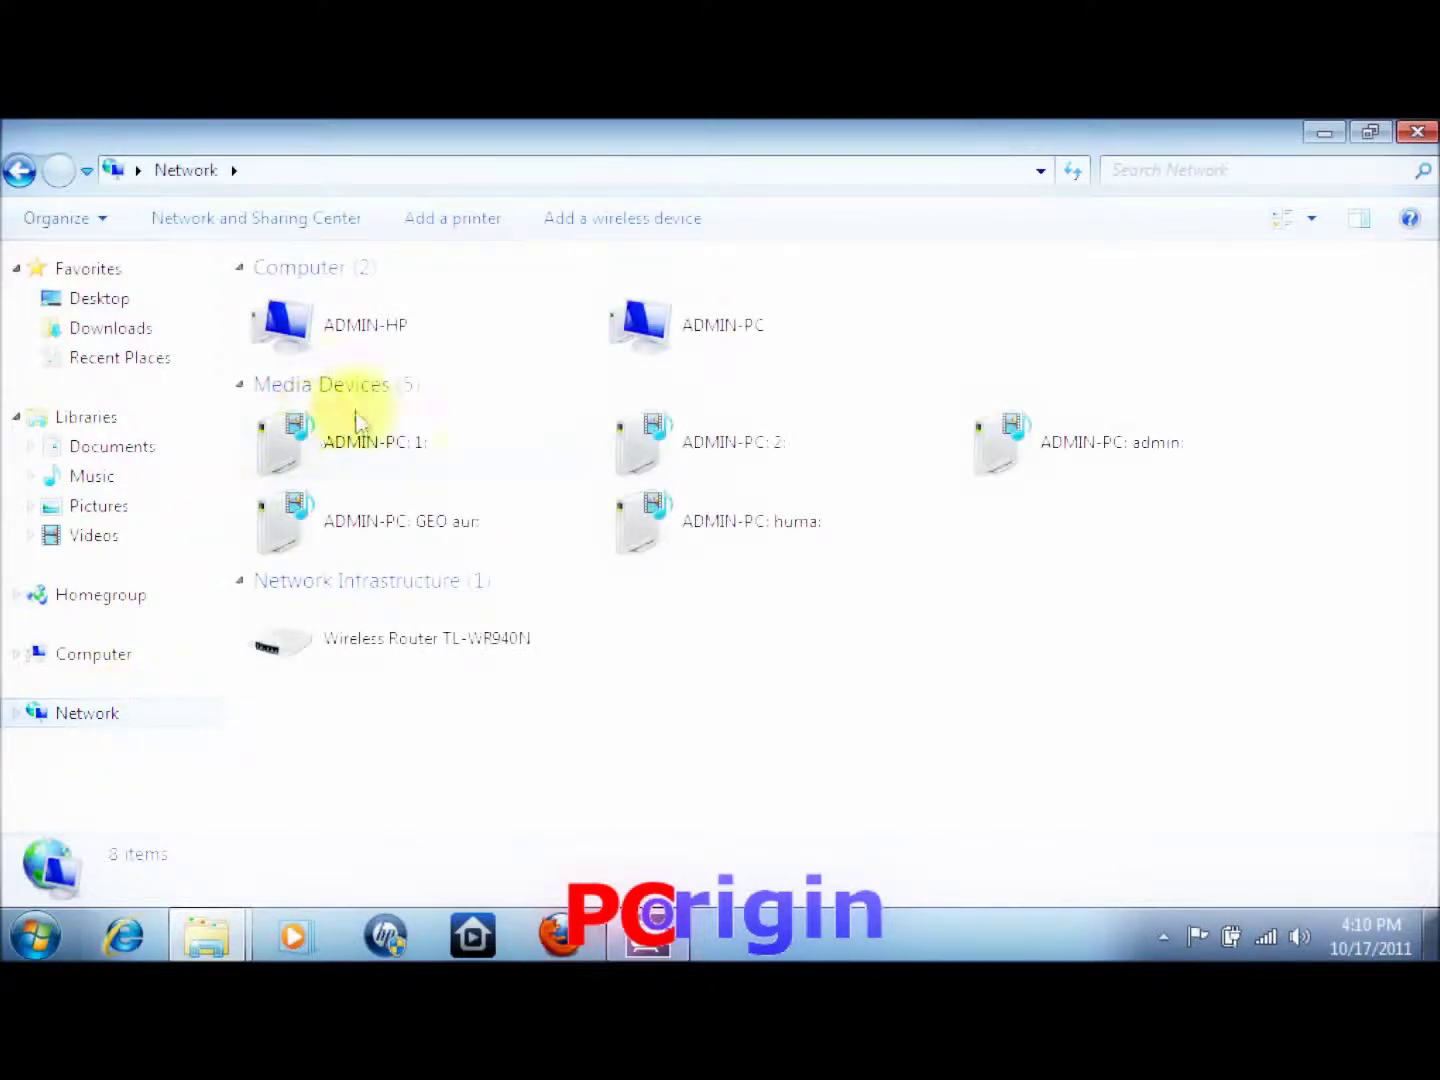
left_click(443, 339)
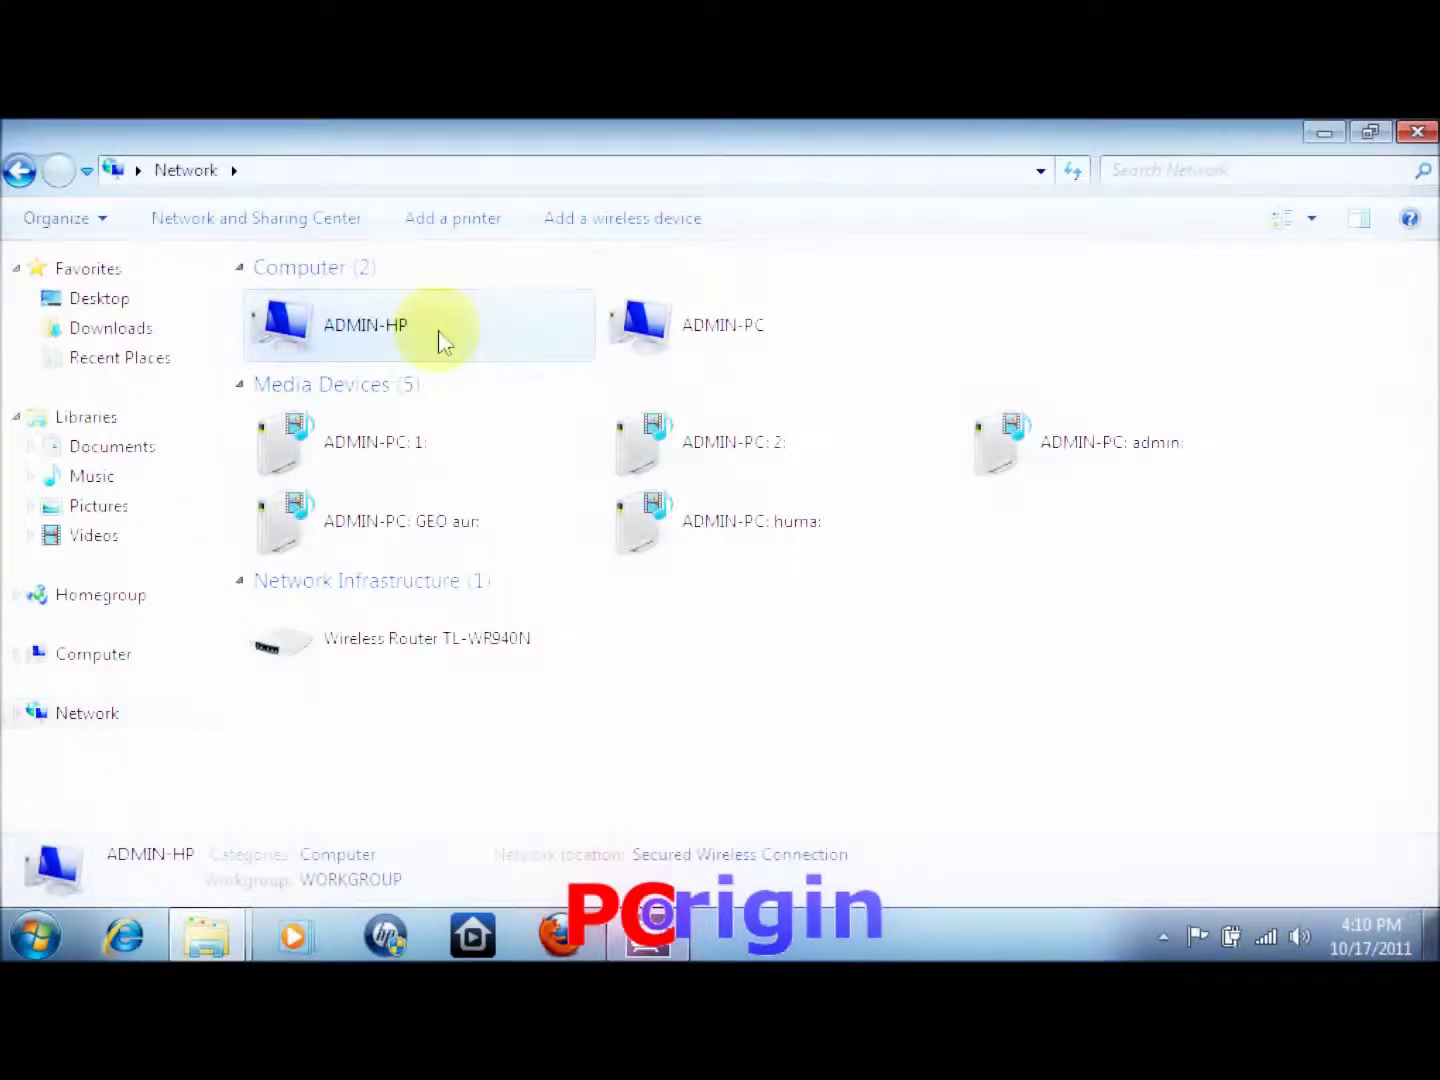
double_click(443, 339)
left_click(347, 296)
double_click(347, 296)
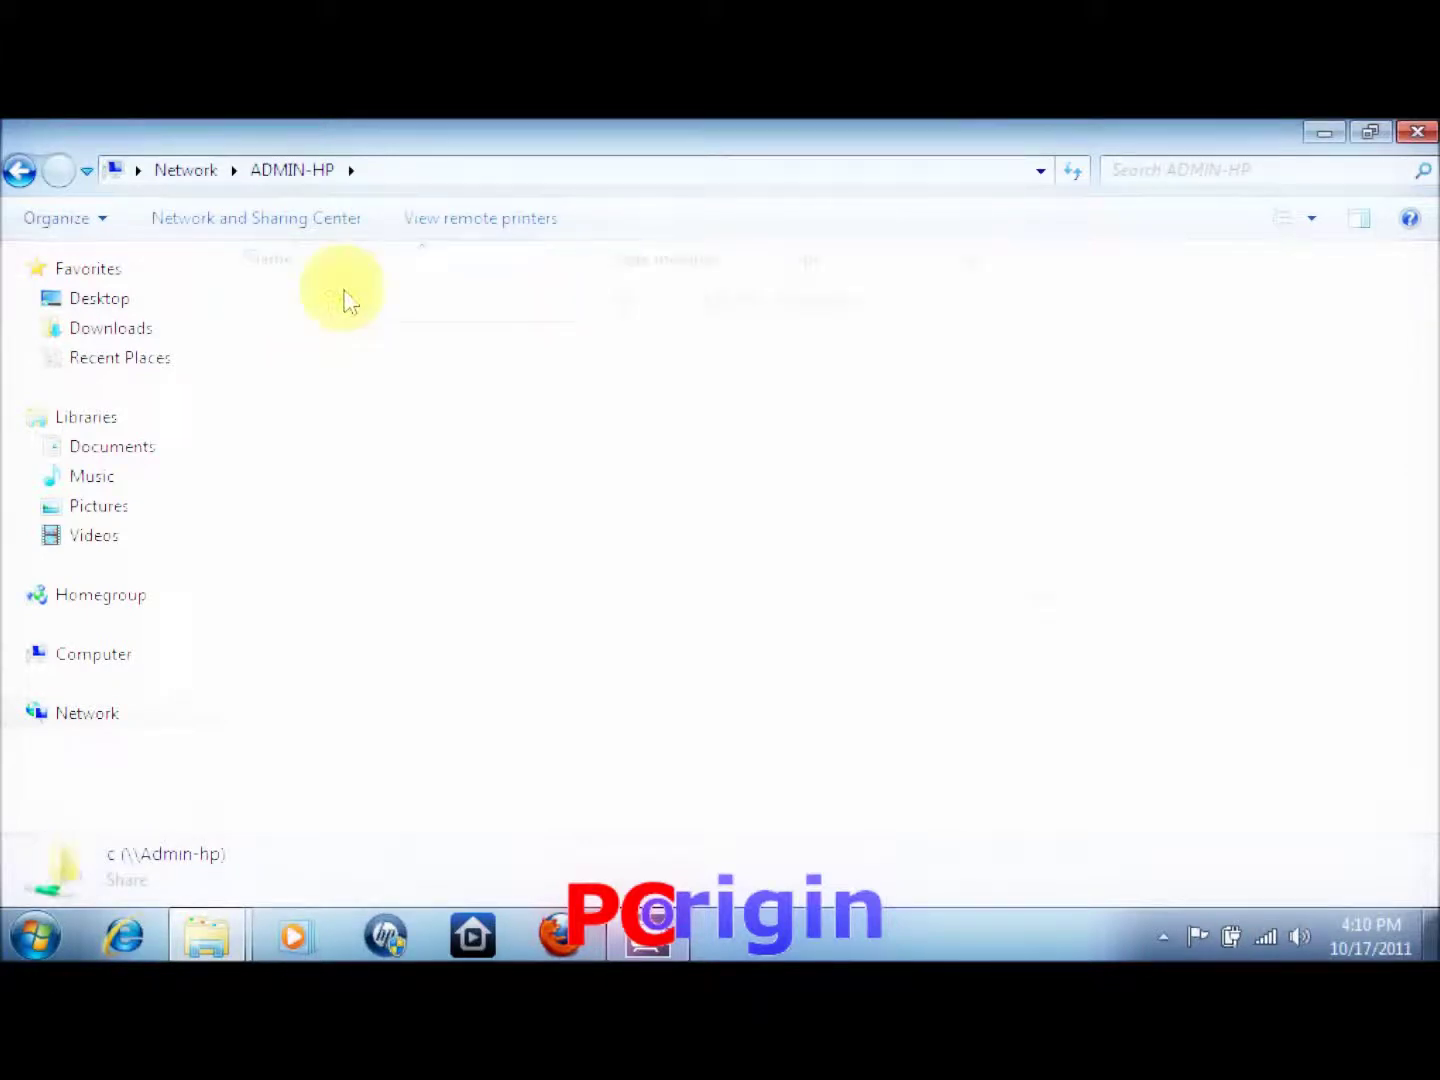